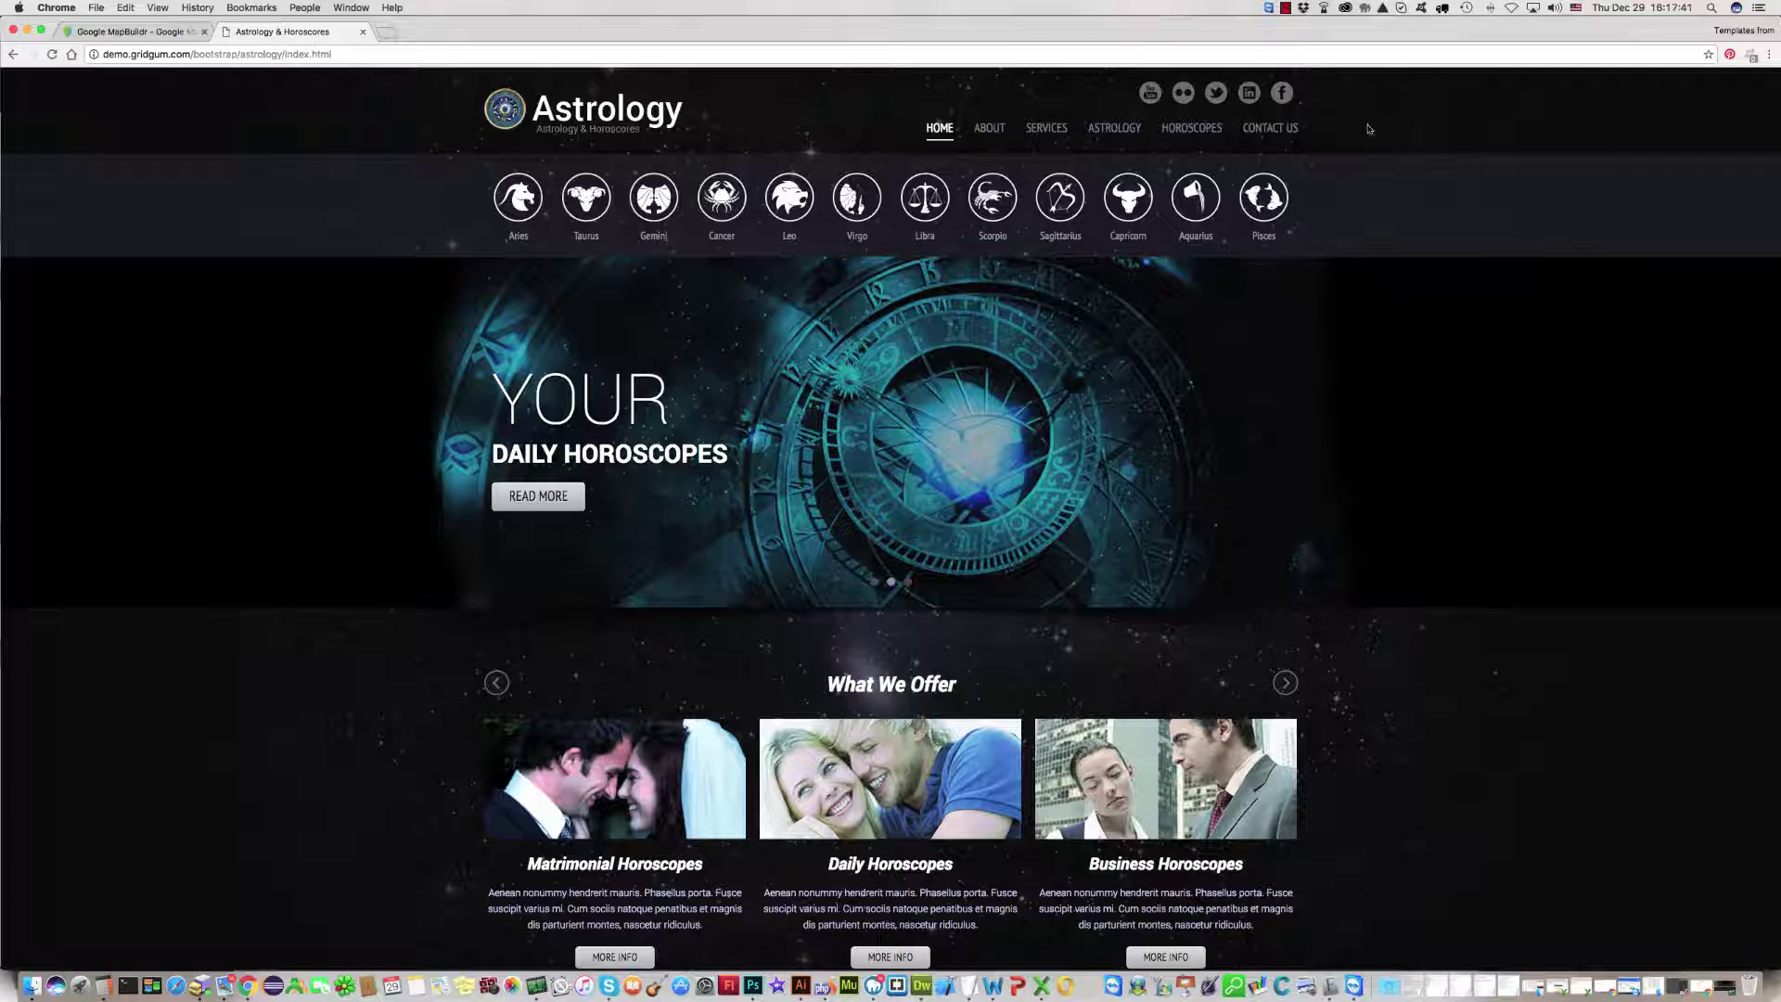
Open the Astrology template's Contact Us page, scroll down to review it, and reload it.
click(1270, 129)
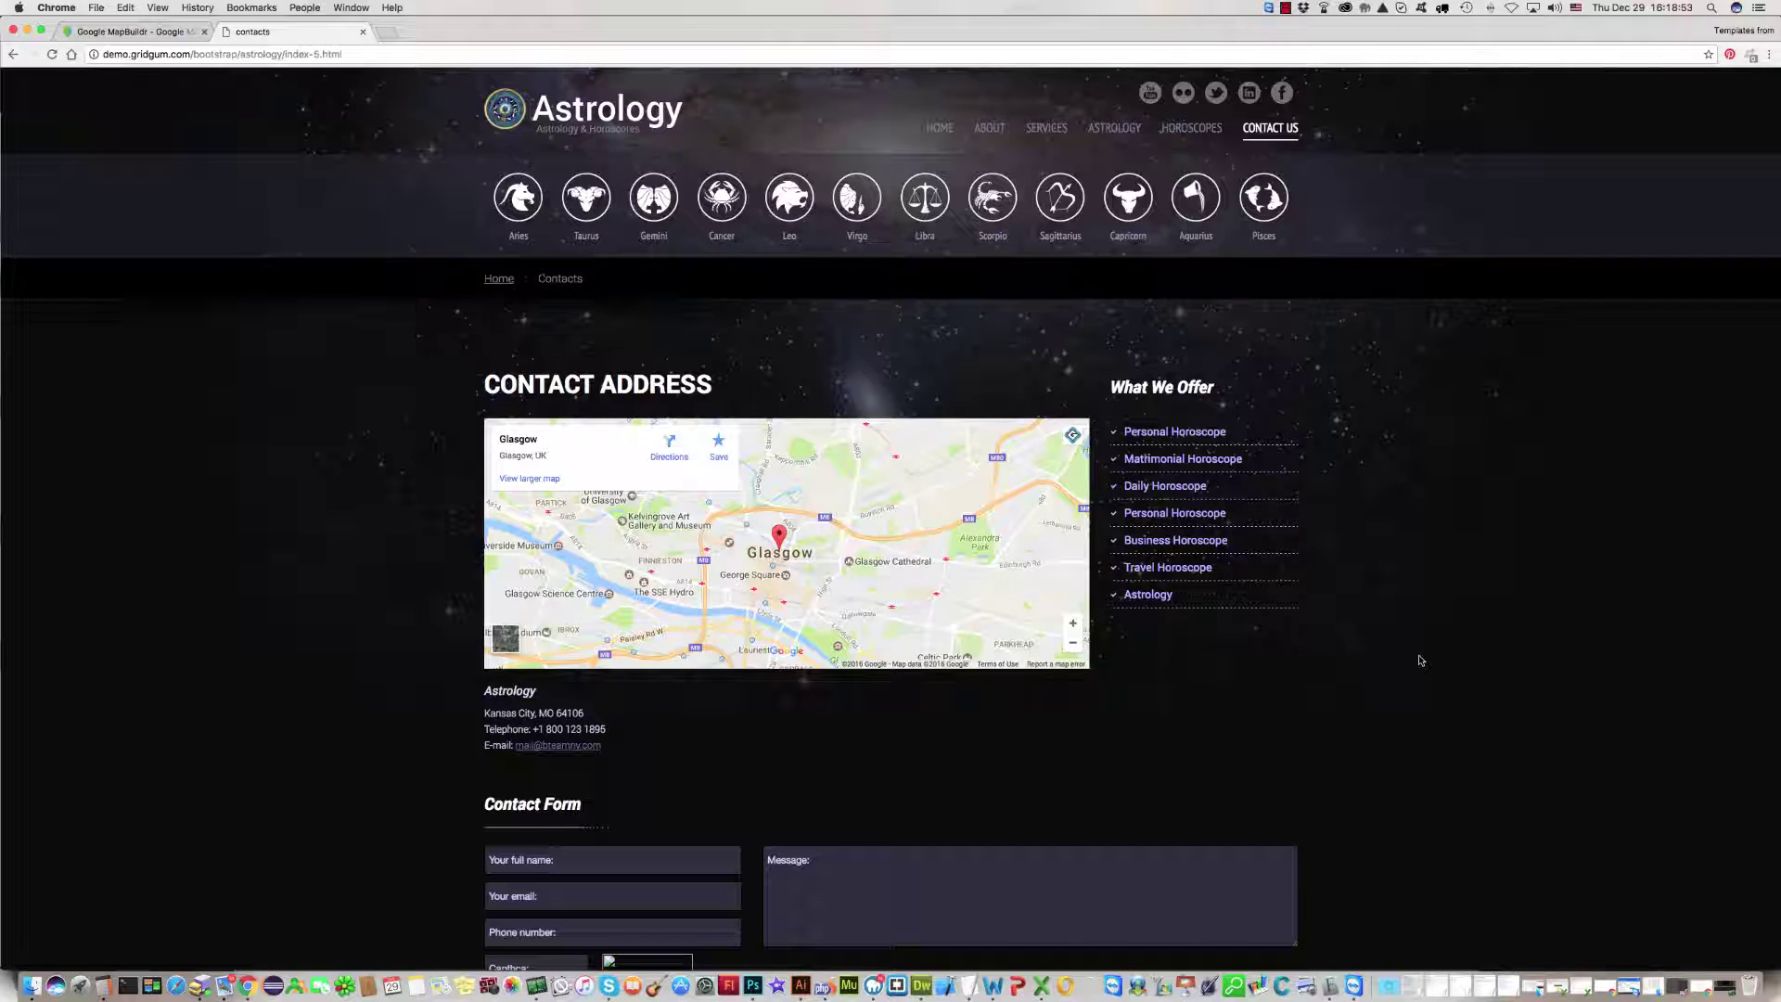
scroll(1419, 661, down, 3)
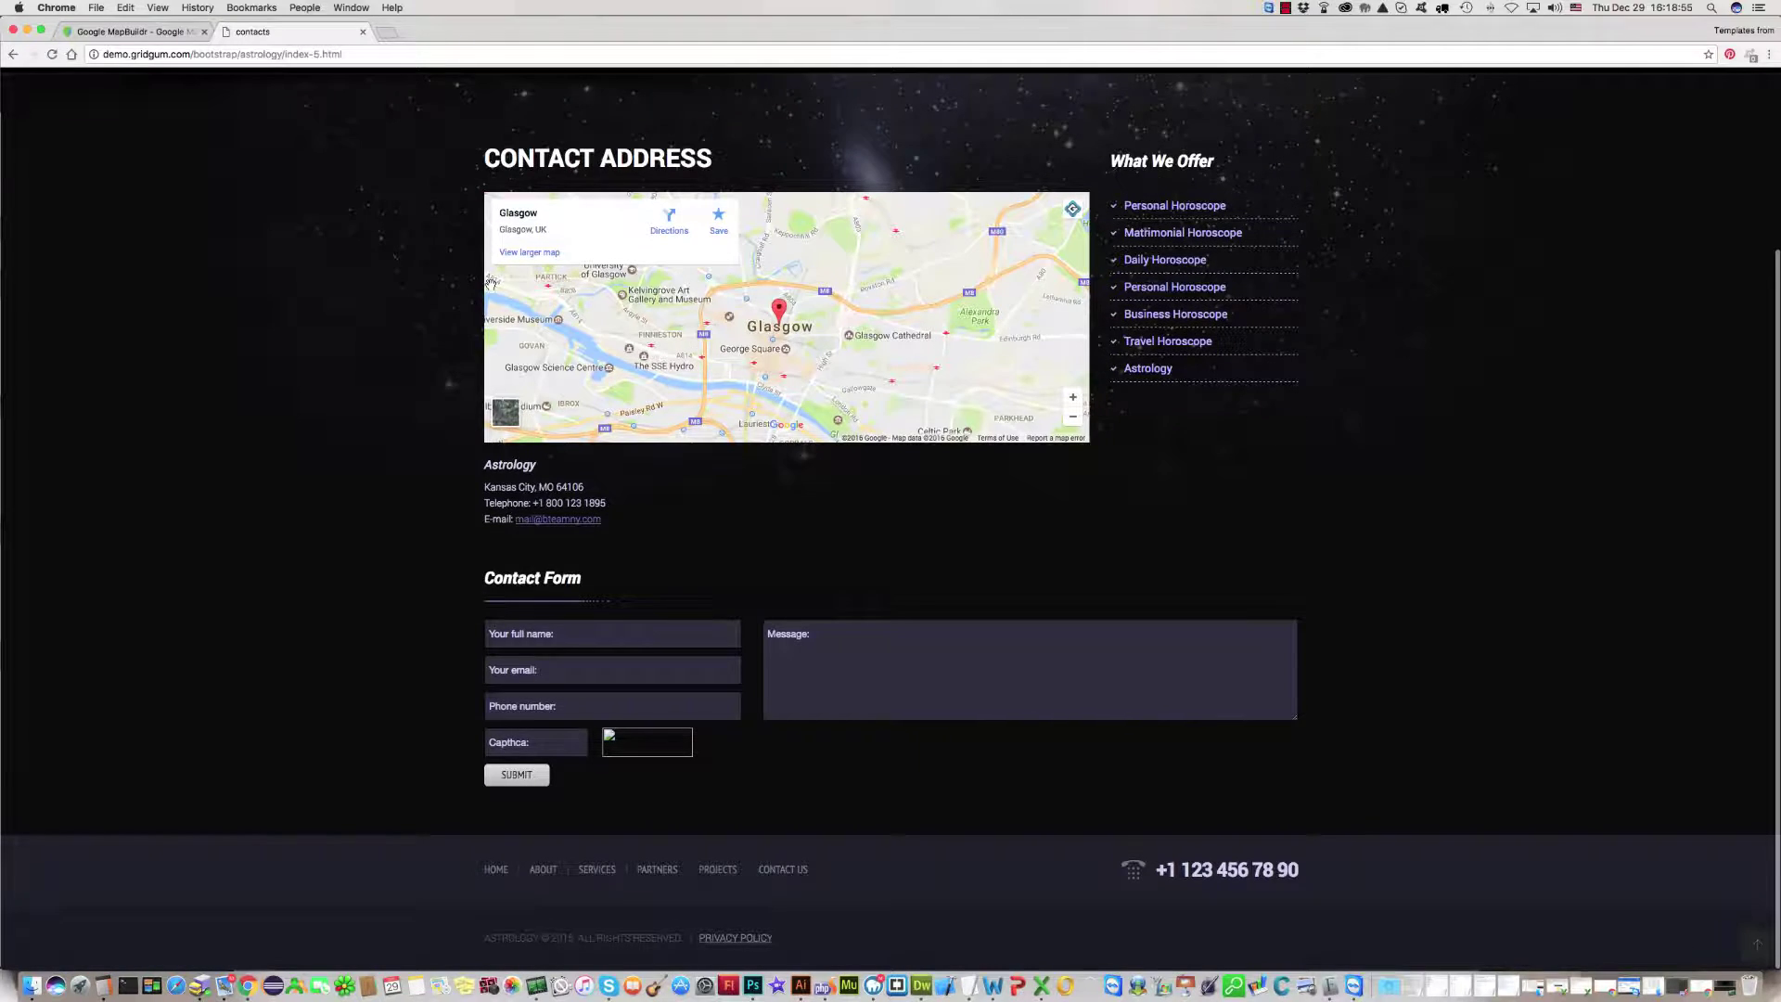
key(super+r)
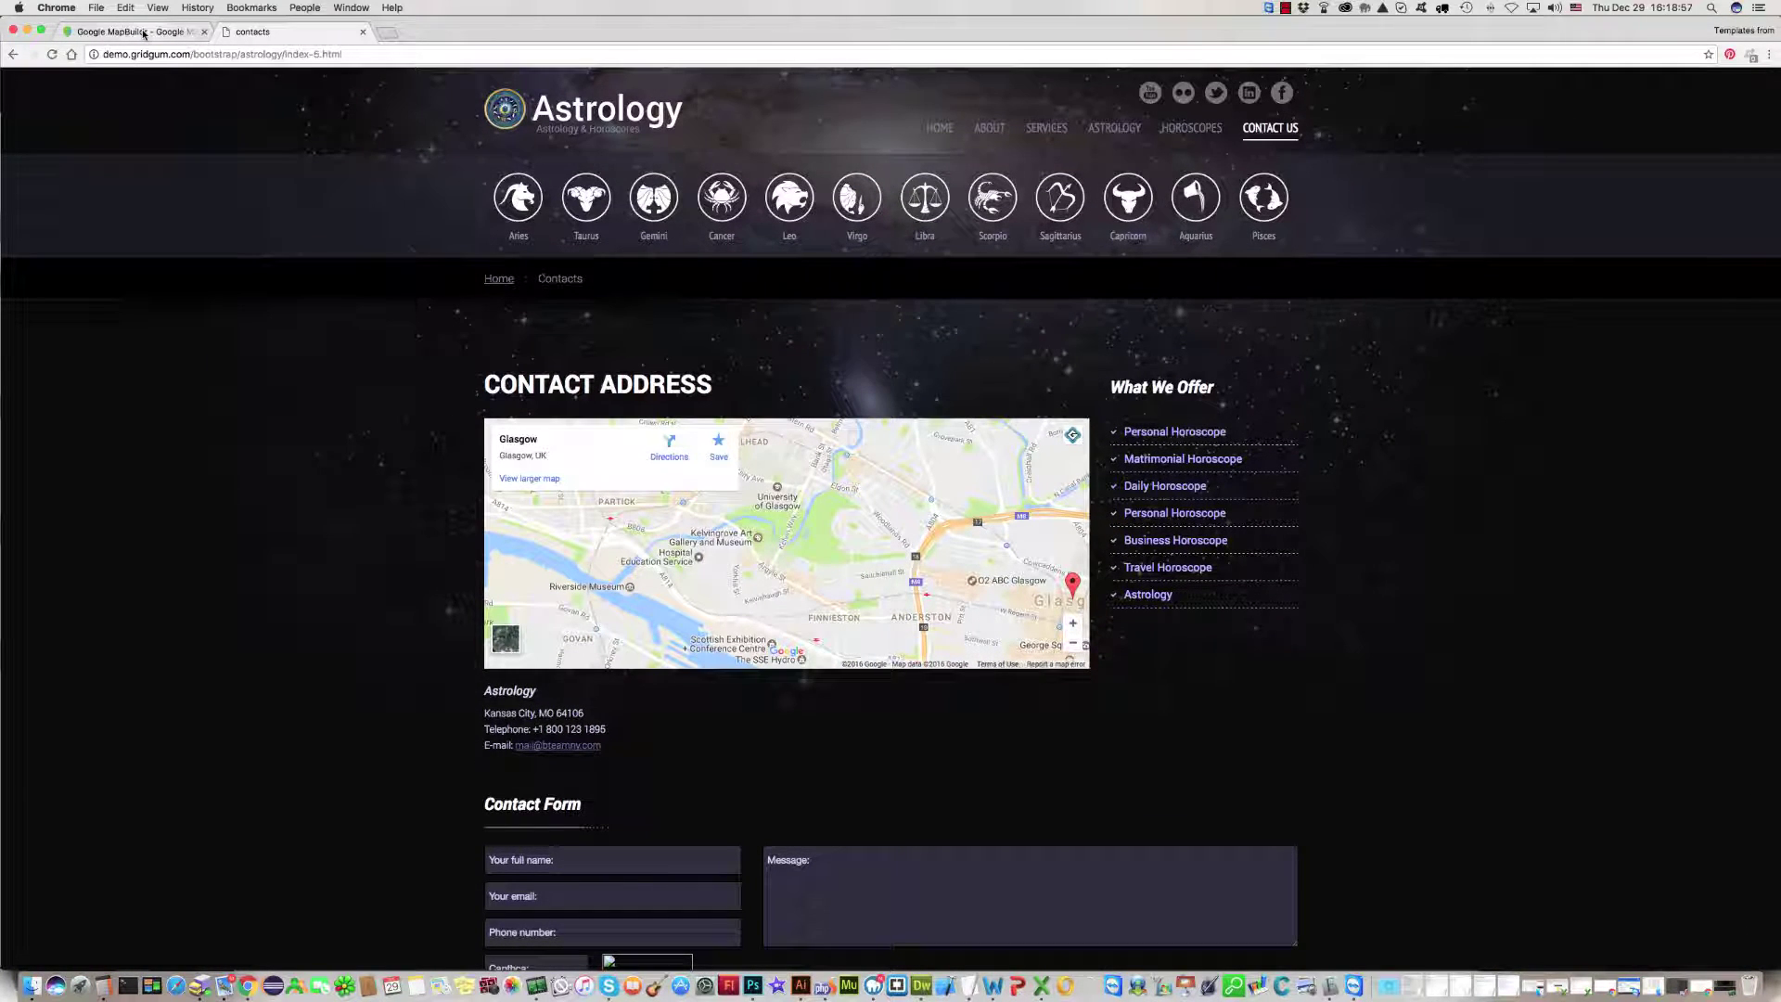
Start a new map in the MapBuildr builder, then go back to the contacts page tab.
click(144, 33)
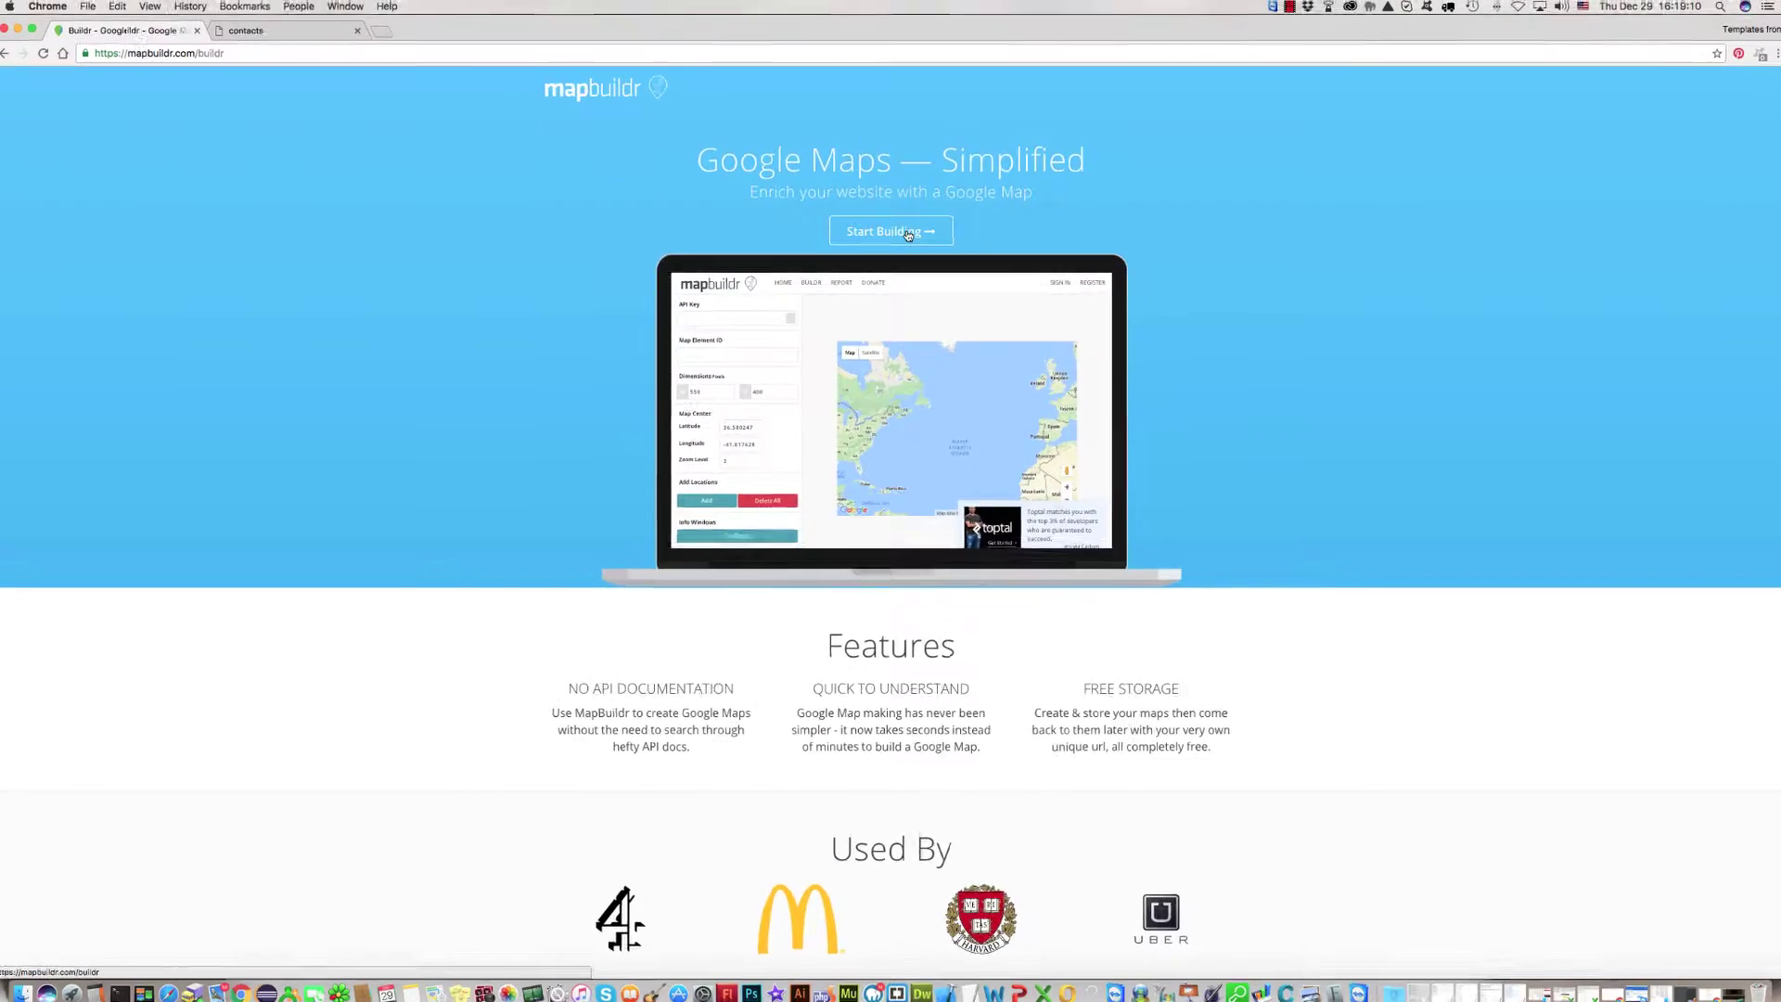
click(939, 282)
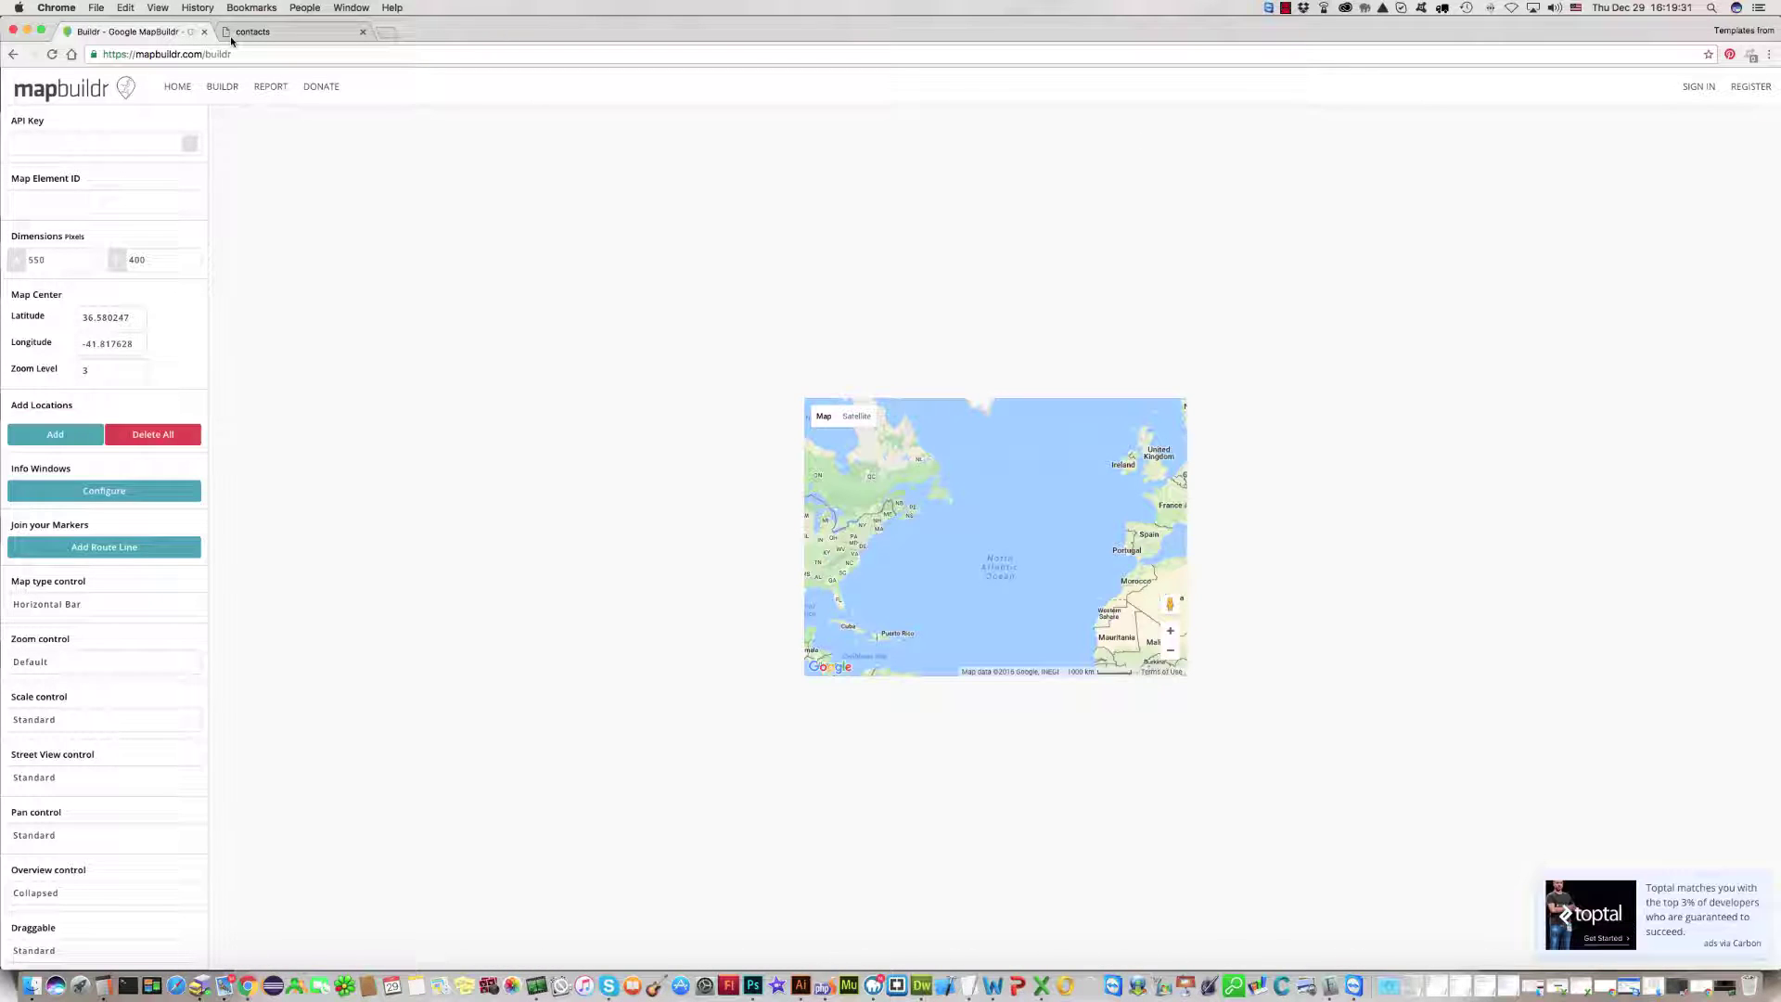
click(259, 32)
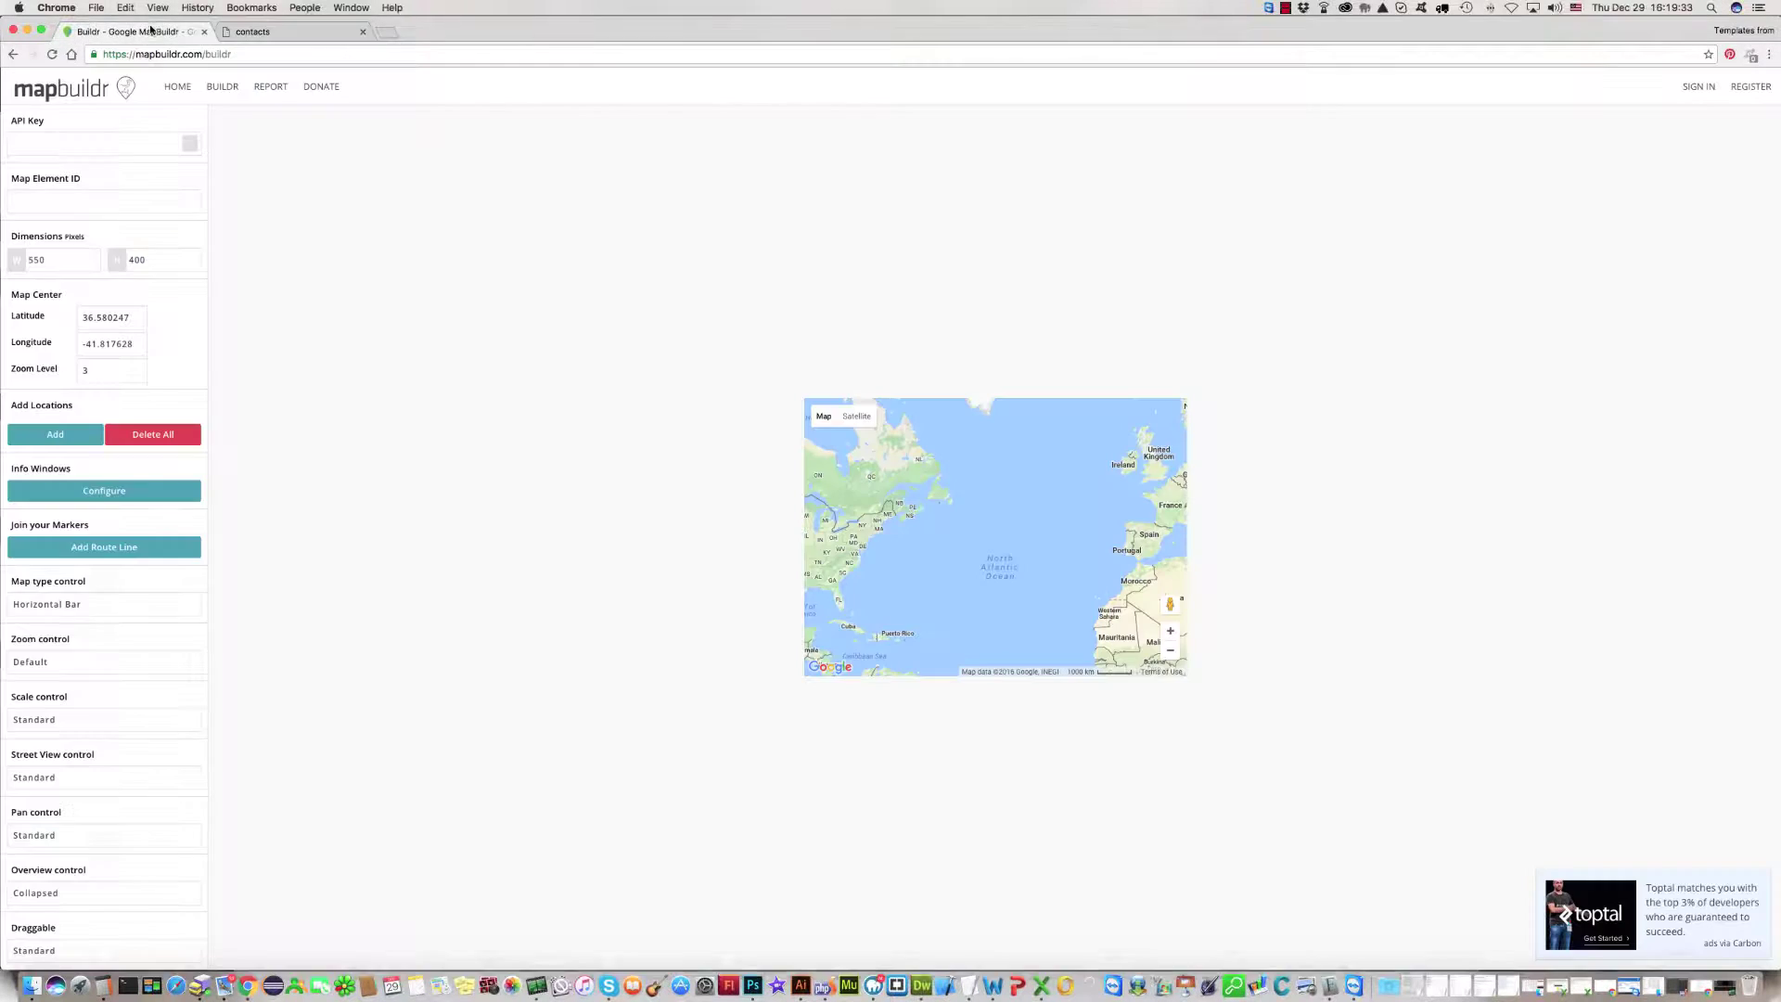
Set the map dimensions to 870 wide by 360 high in the builder.
click(129, 31)
drag(38, 263, 12, 261)
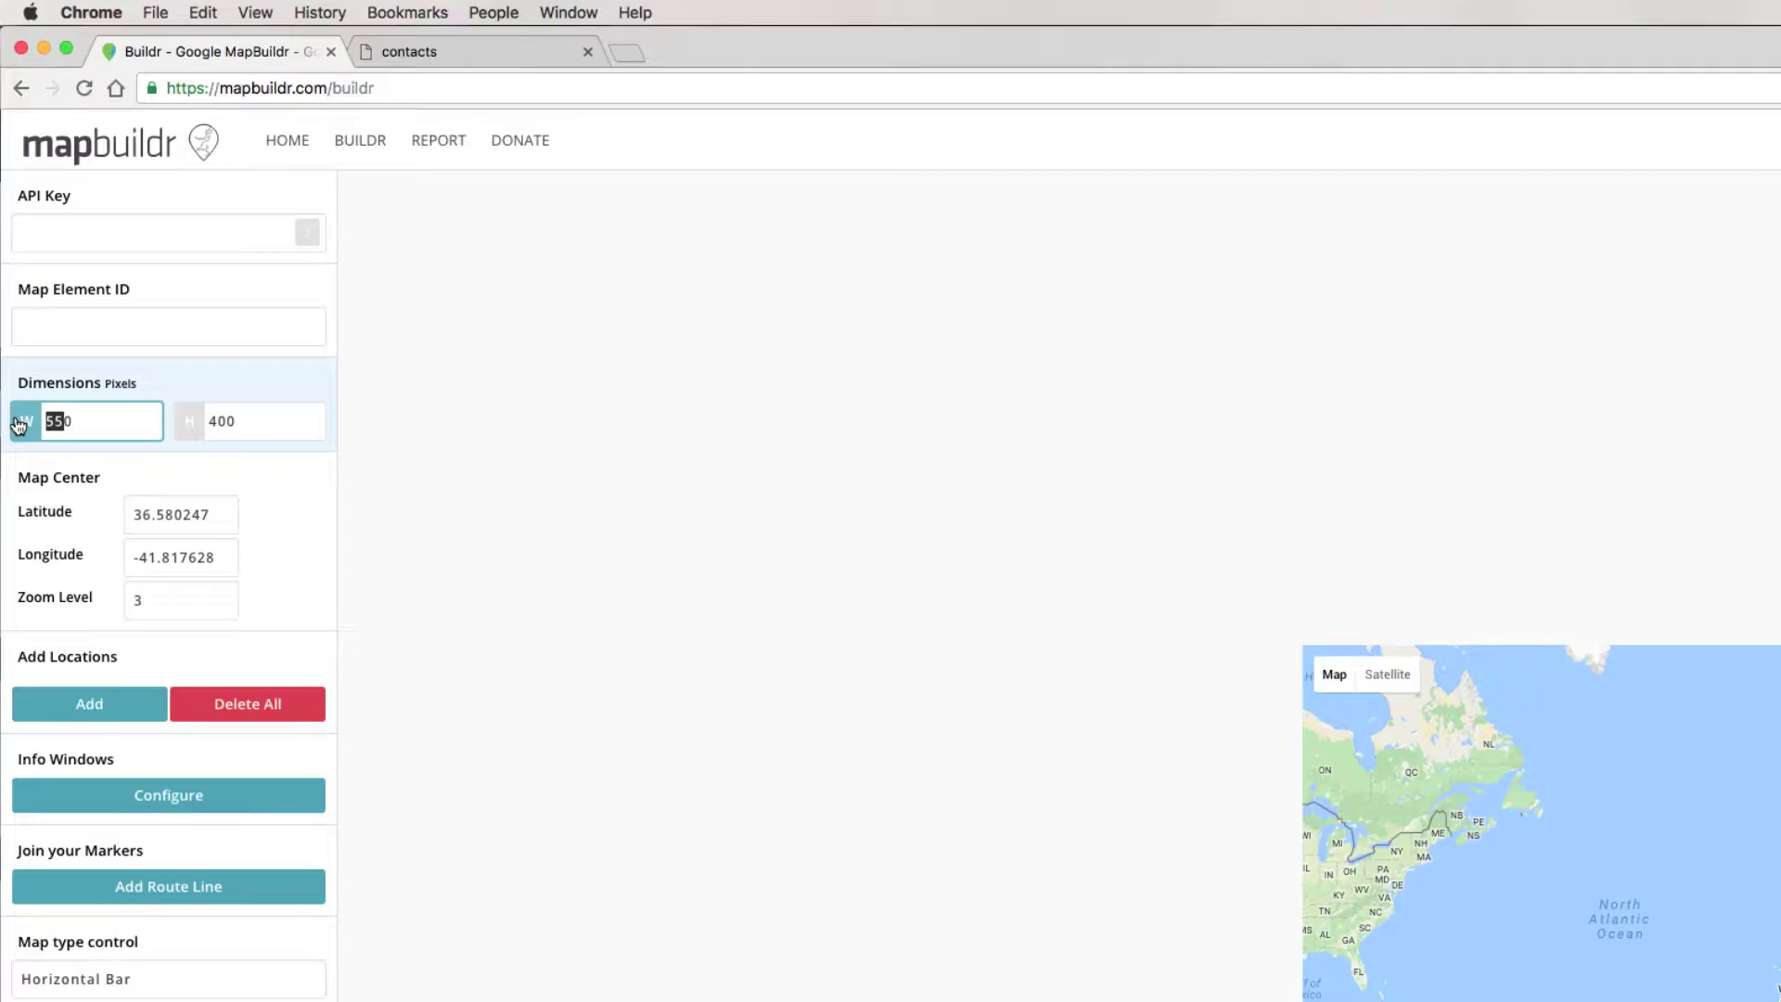
text(870)
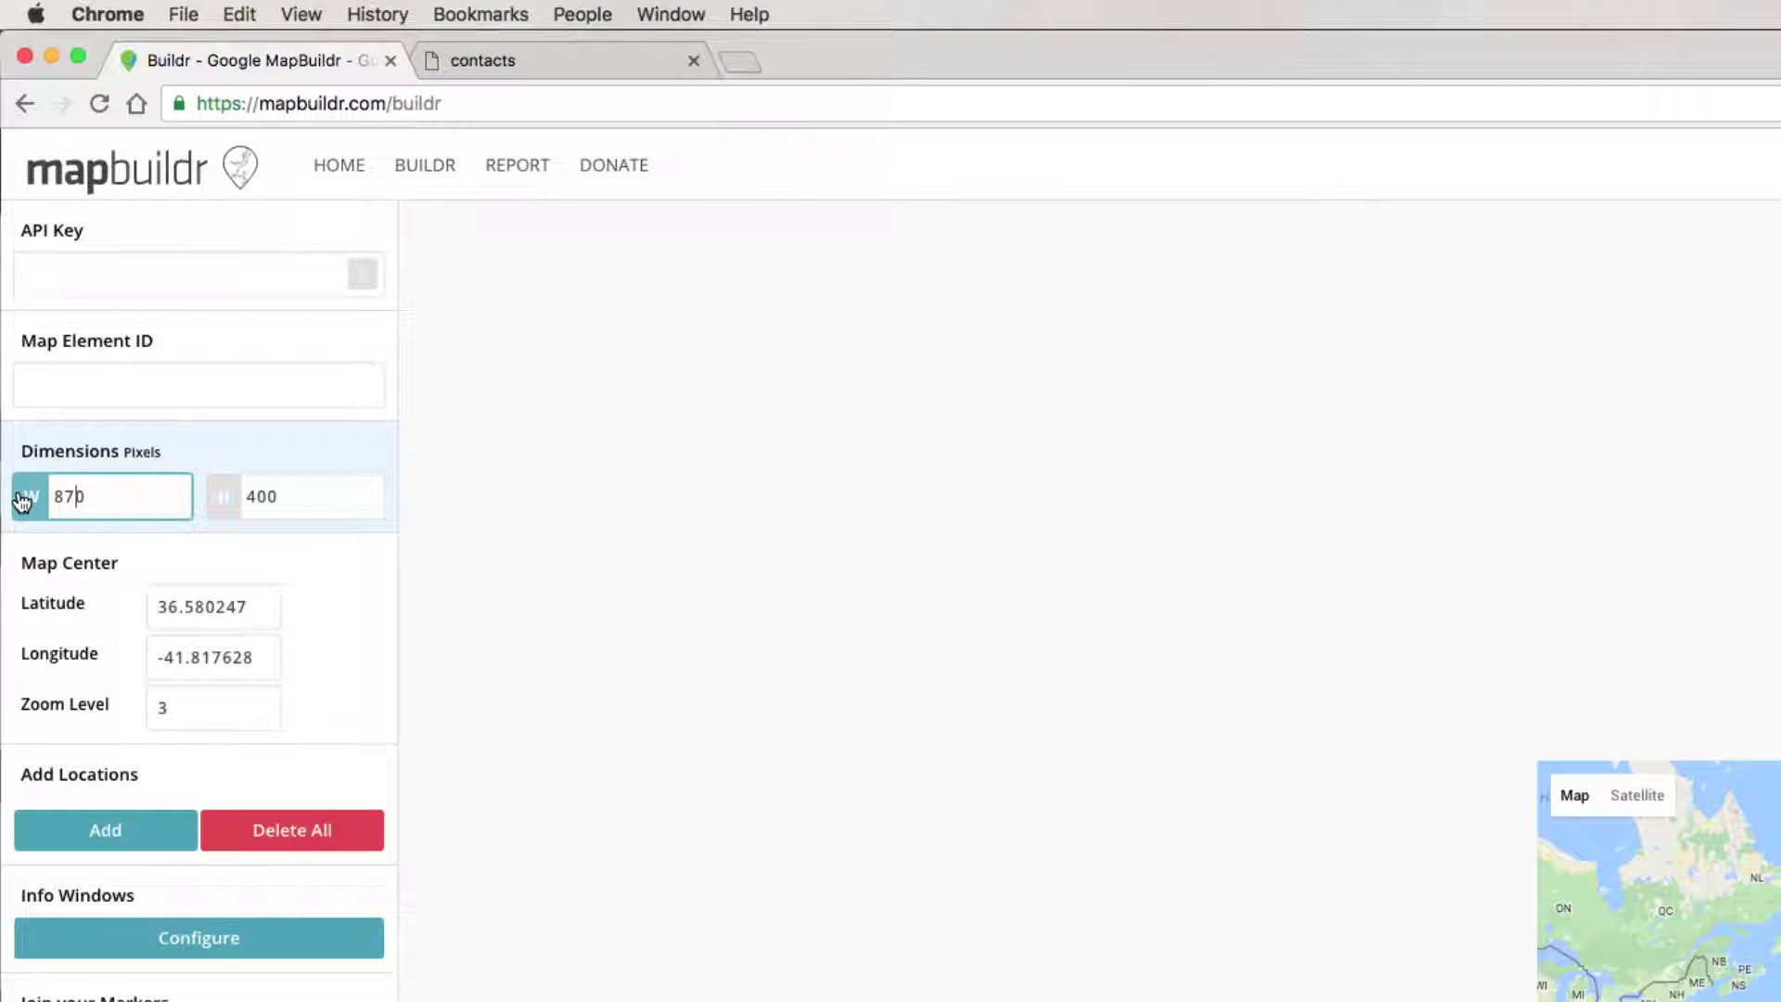
drag(269, 497, 232, 499)
text(360)
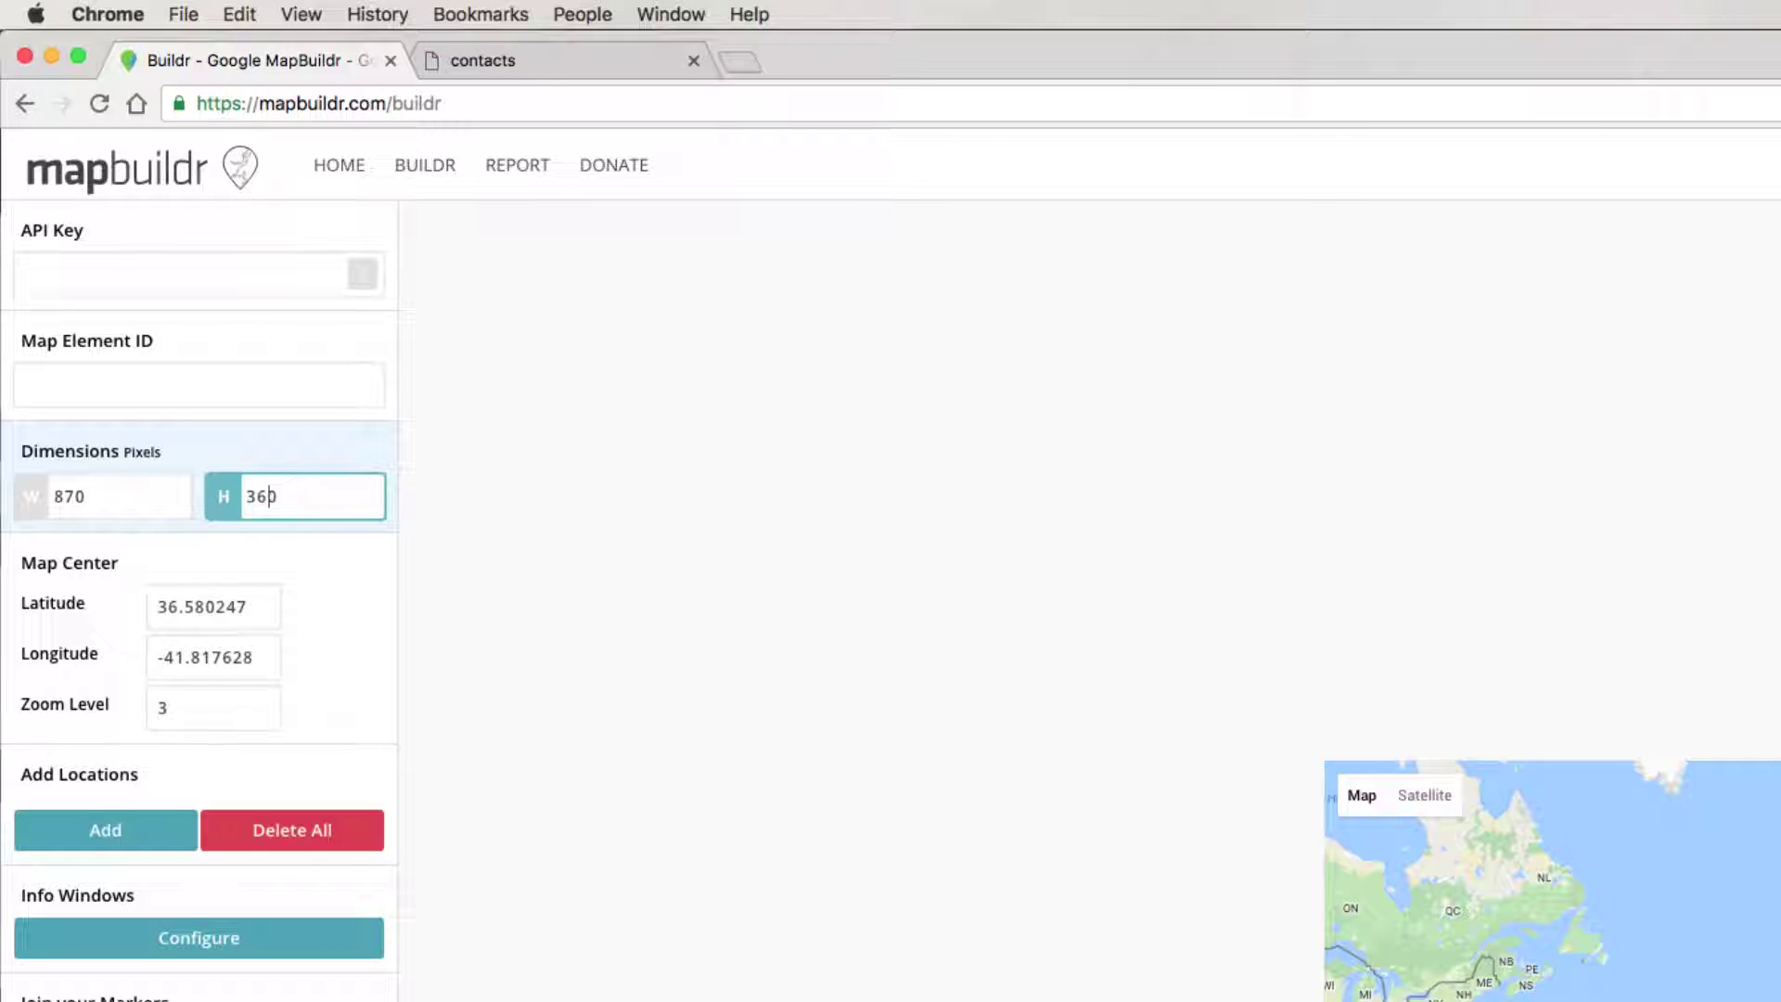
click(460, 608)
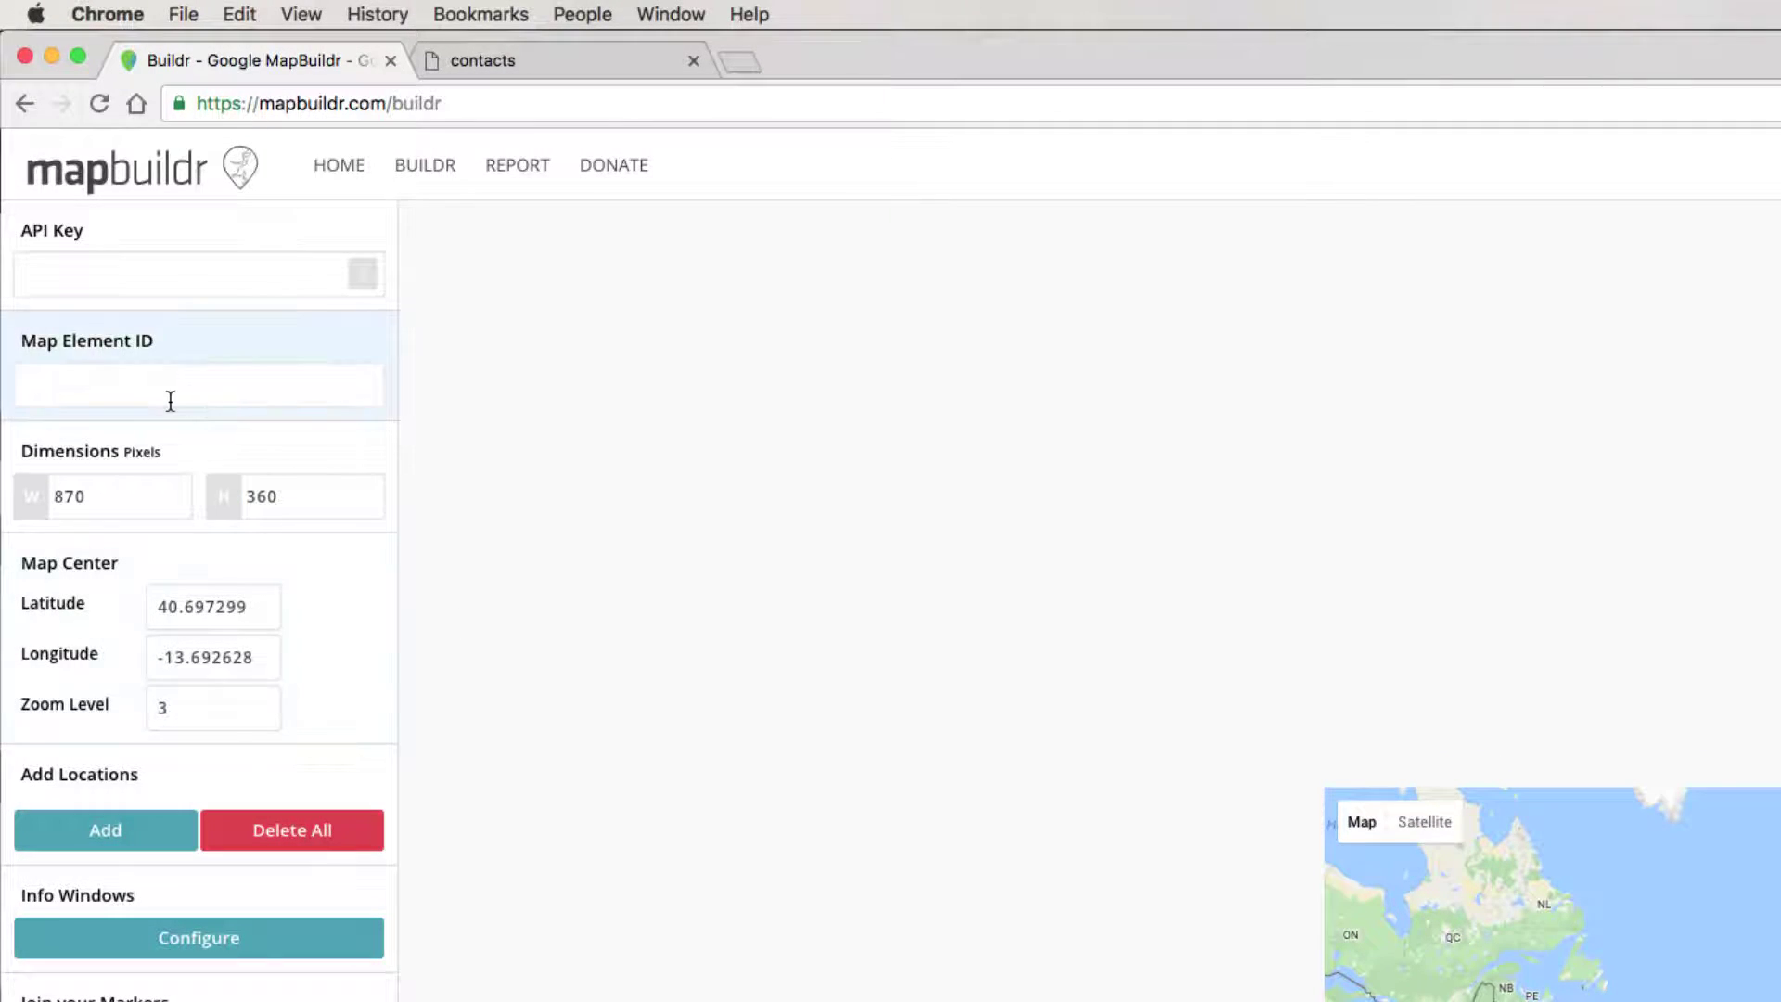
Set the Map Element ID to 'gridgumcom'.
click(47, 381)
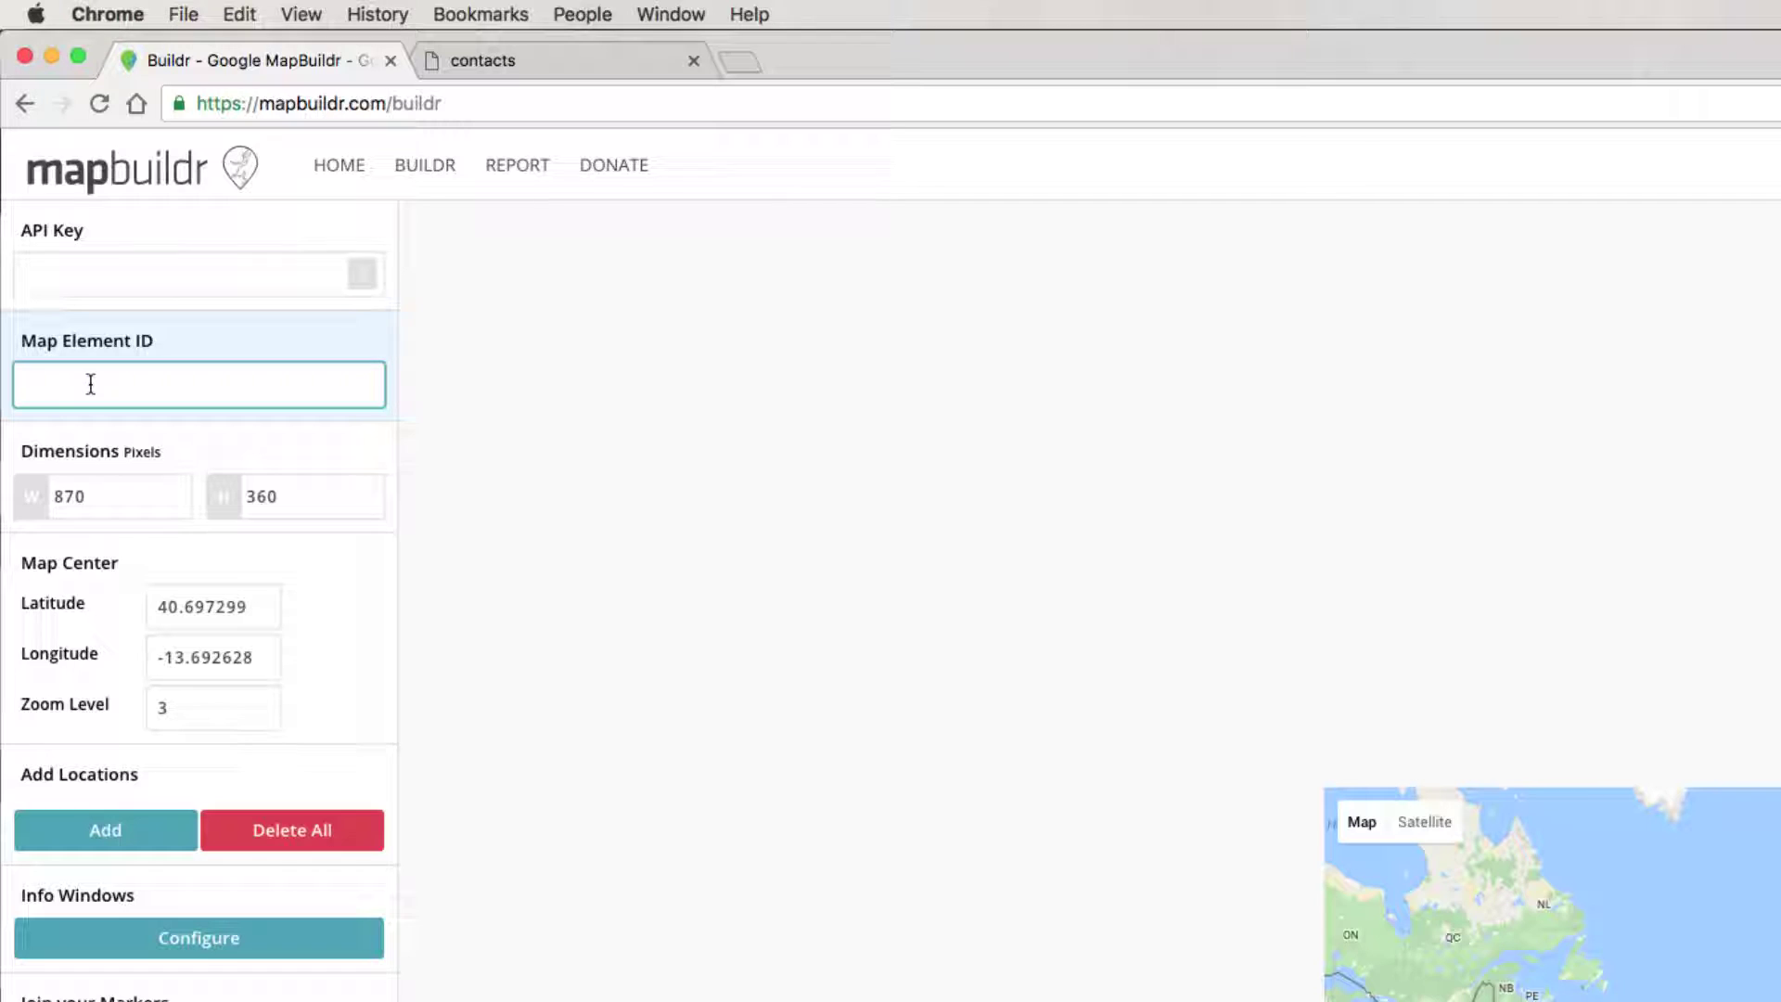
text(gridu)
key(BackSpace)
text(gumcom)
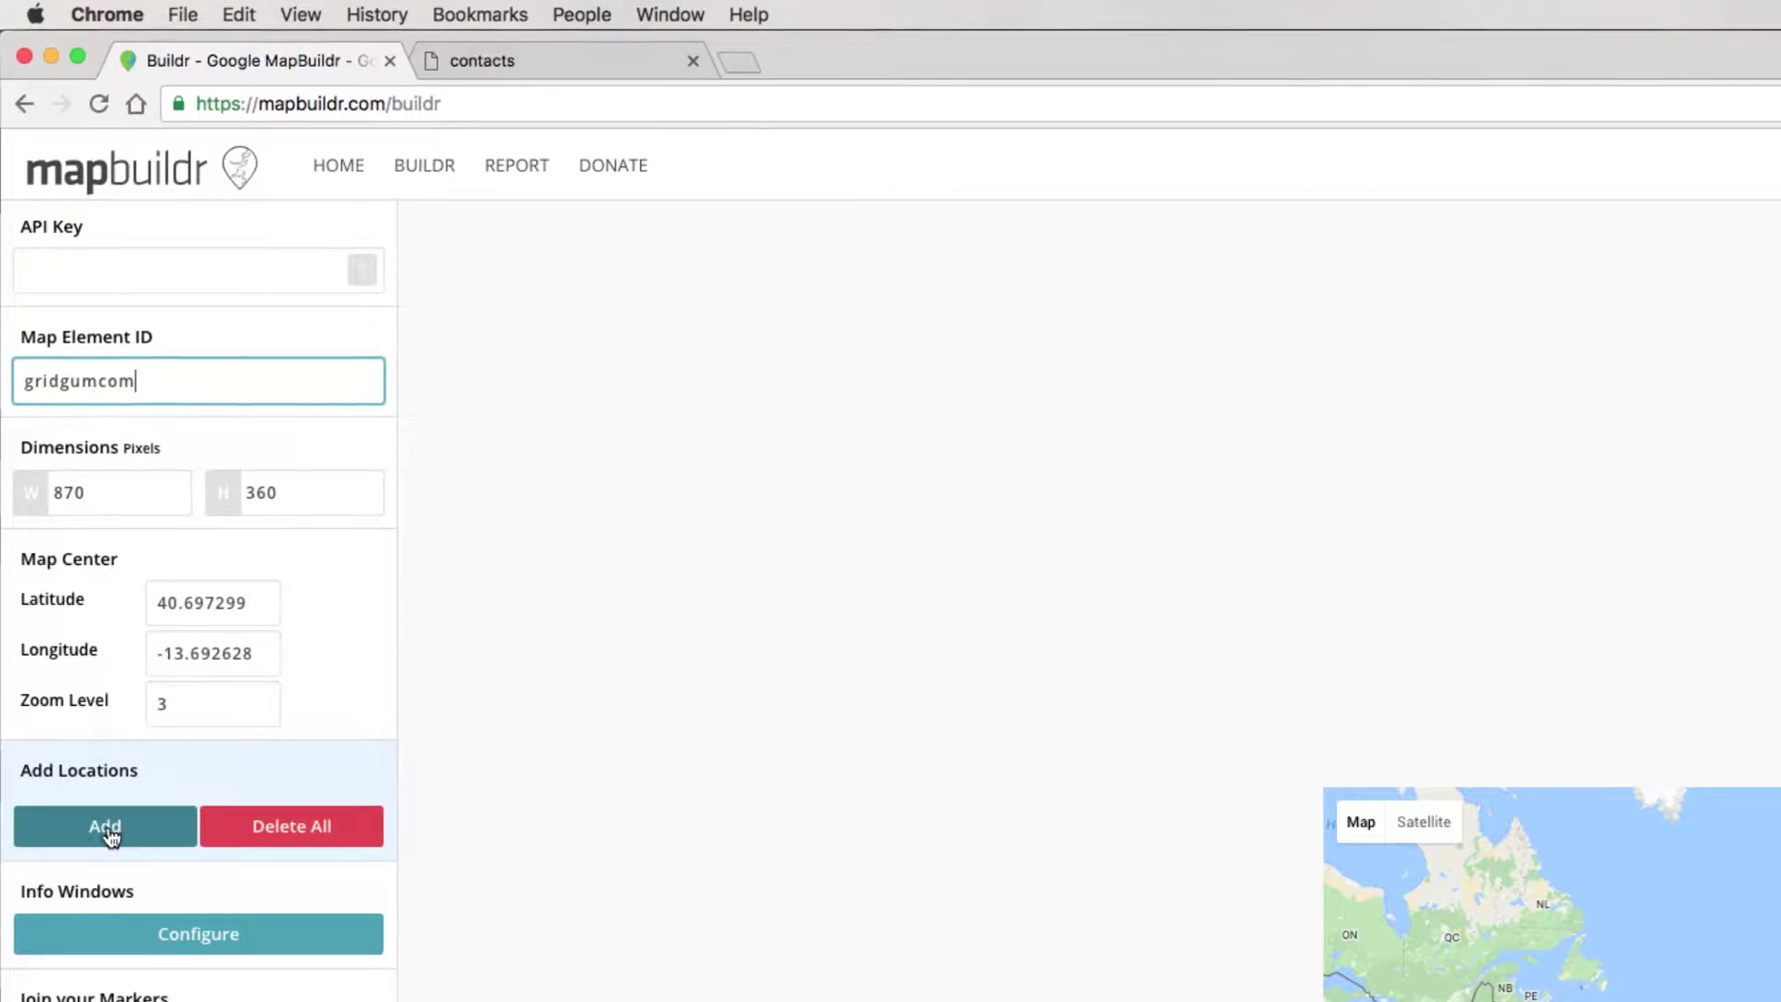
Add and save a 'Gridgum' marker at Lounskych 848/1, Praha 4, Prague, Czech Republic.
click(37, 770)
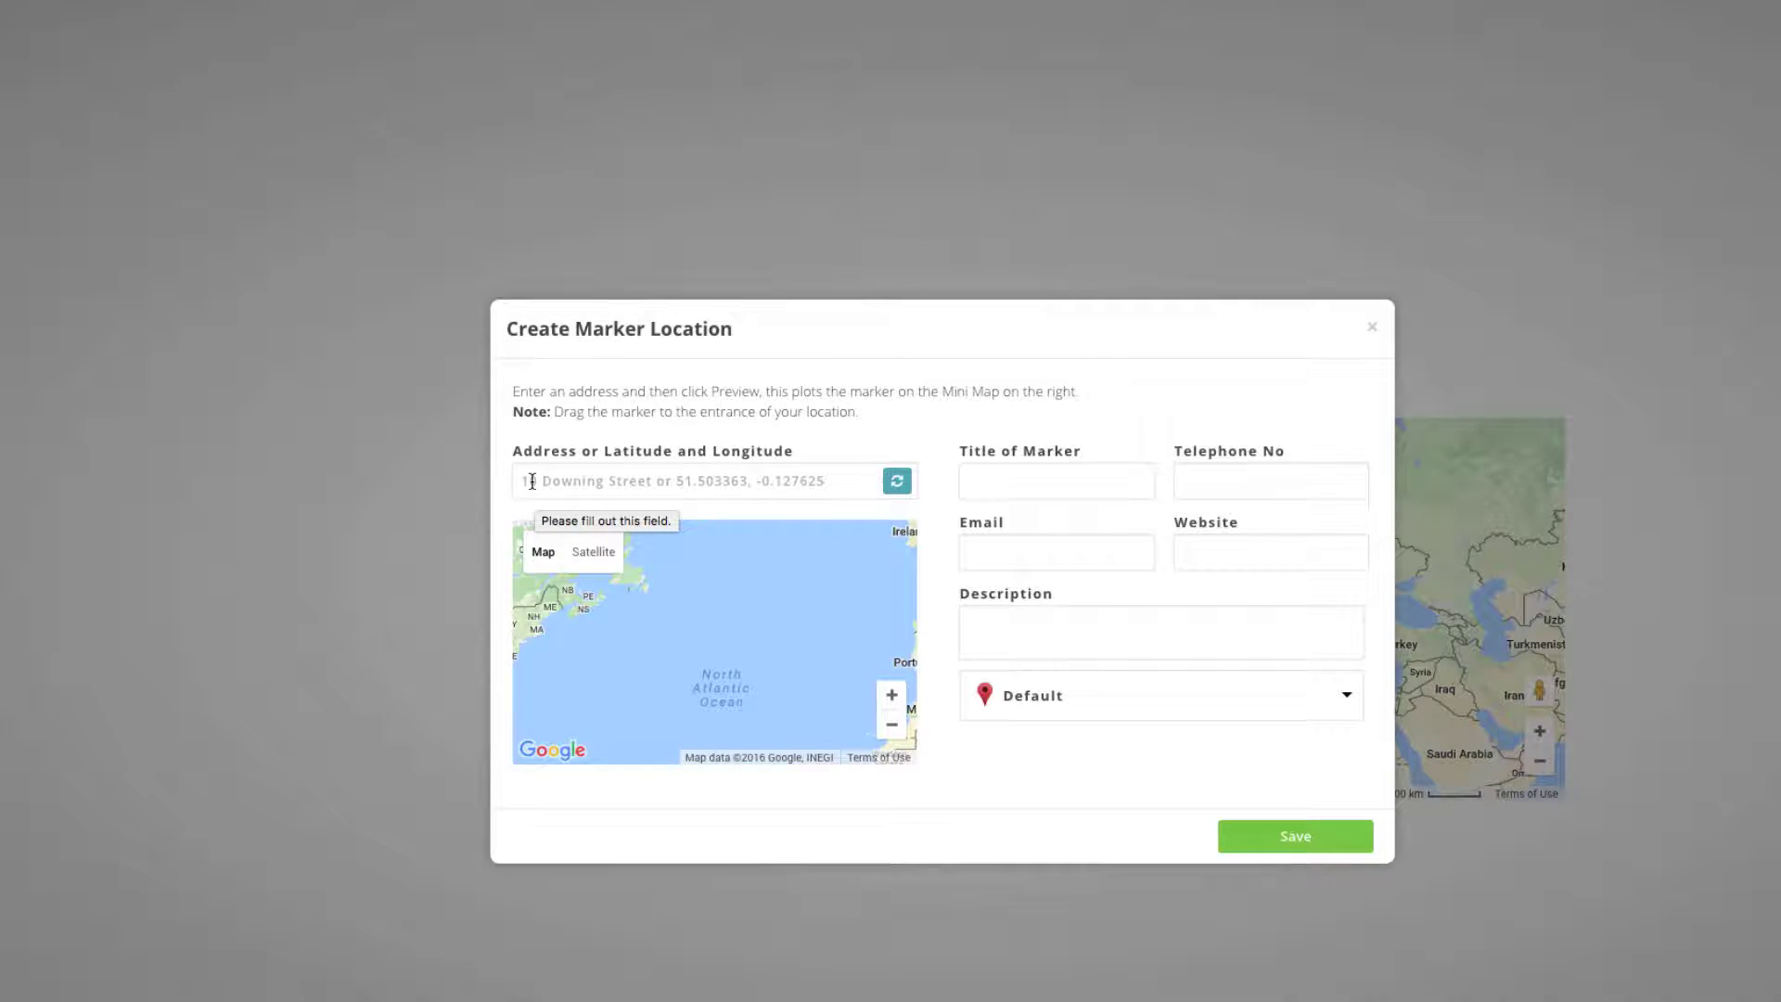
click(786, 486)
text(Praha 4, Nusle, Lounskych 848/1)
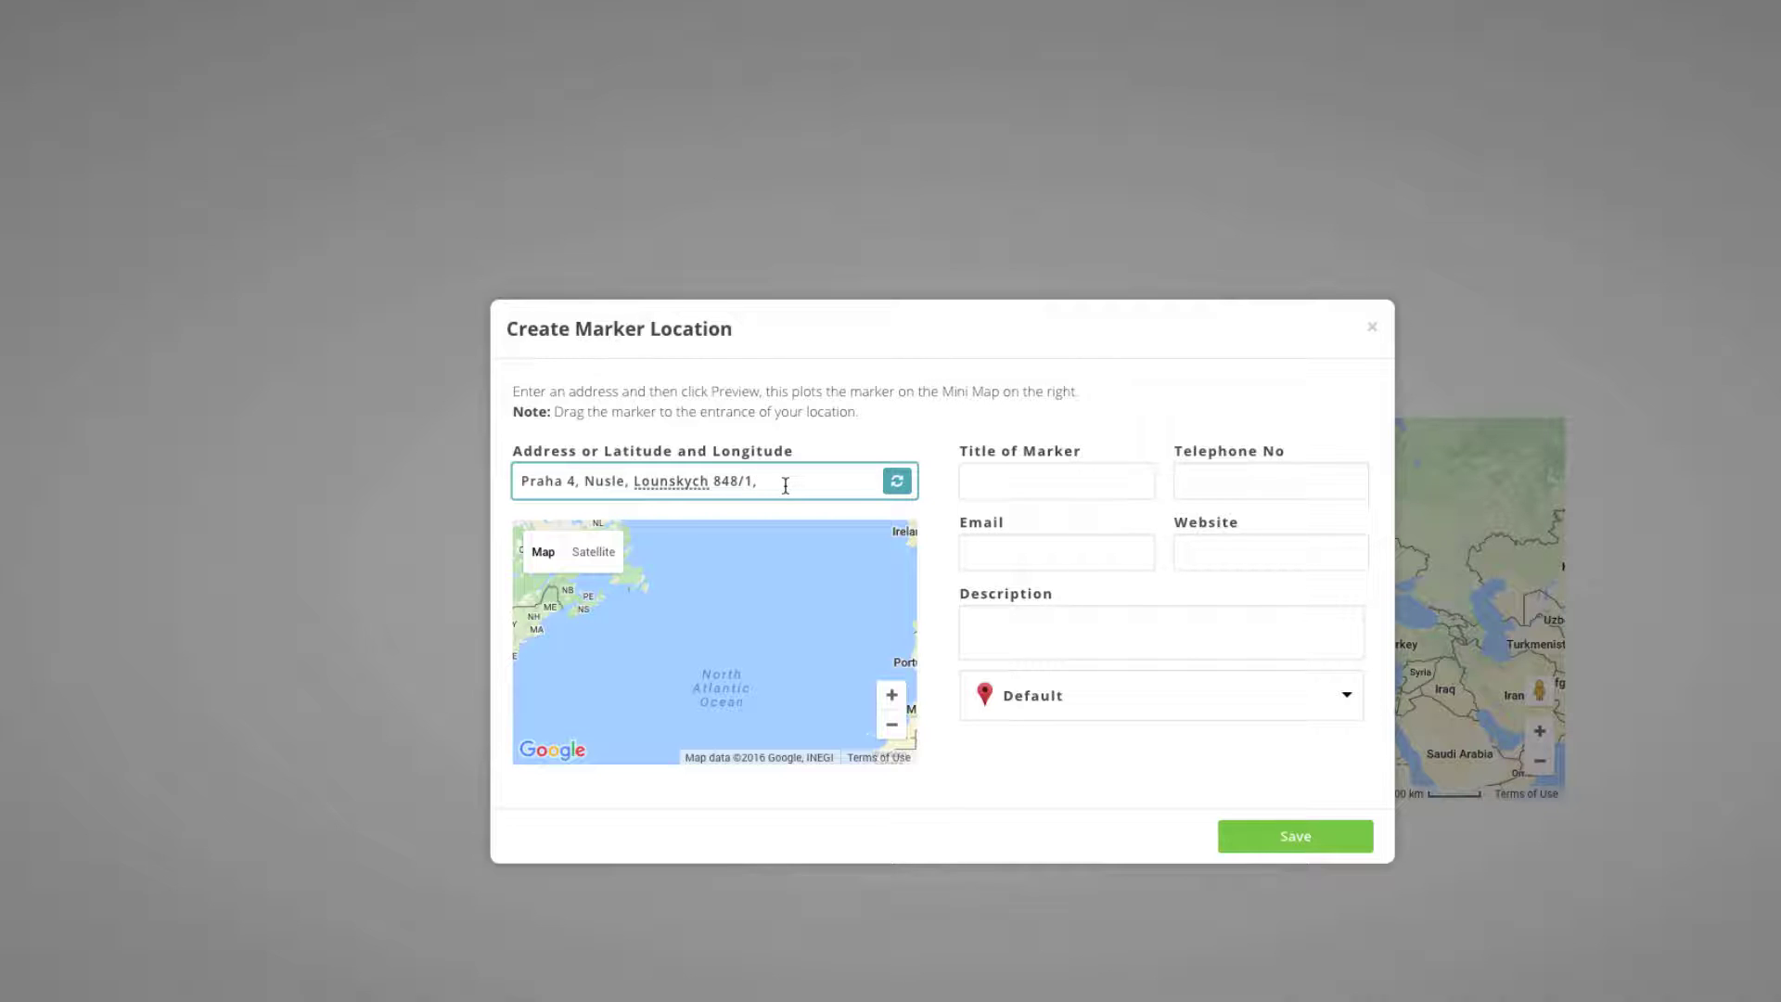
text(, Prague, Czech Repu)
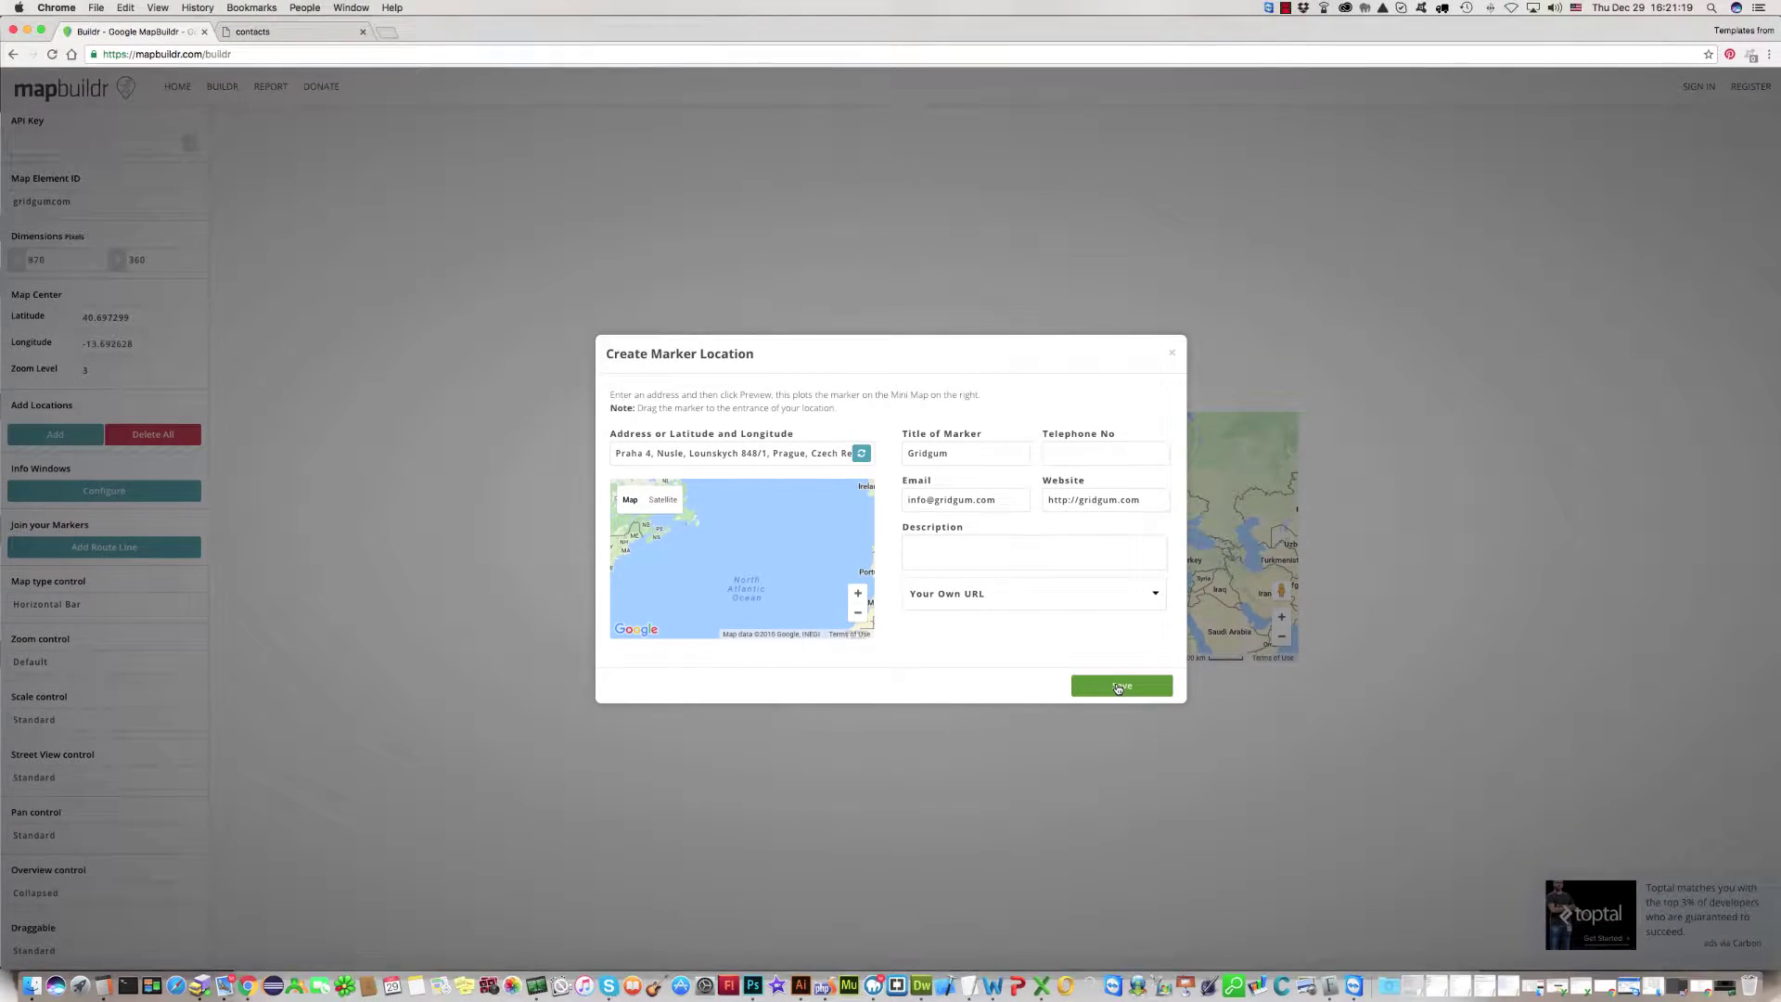
click(1299, 836)
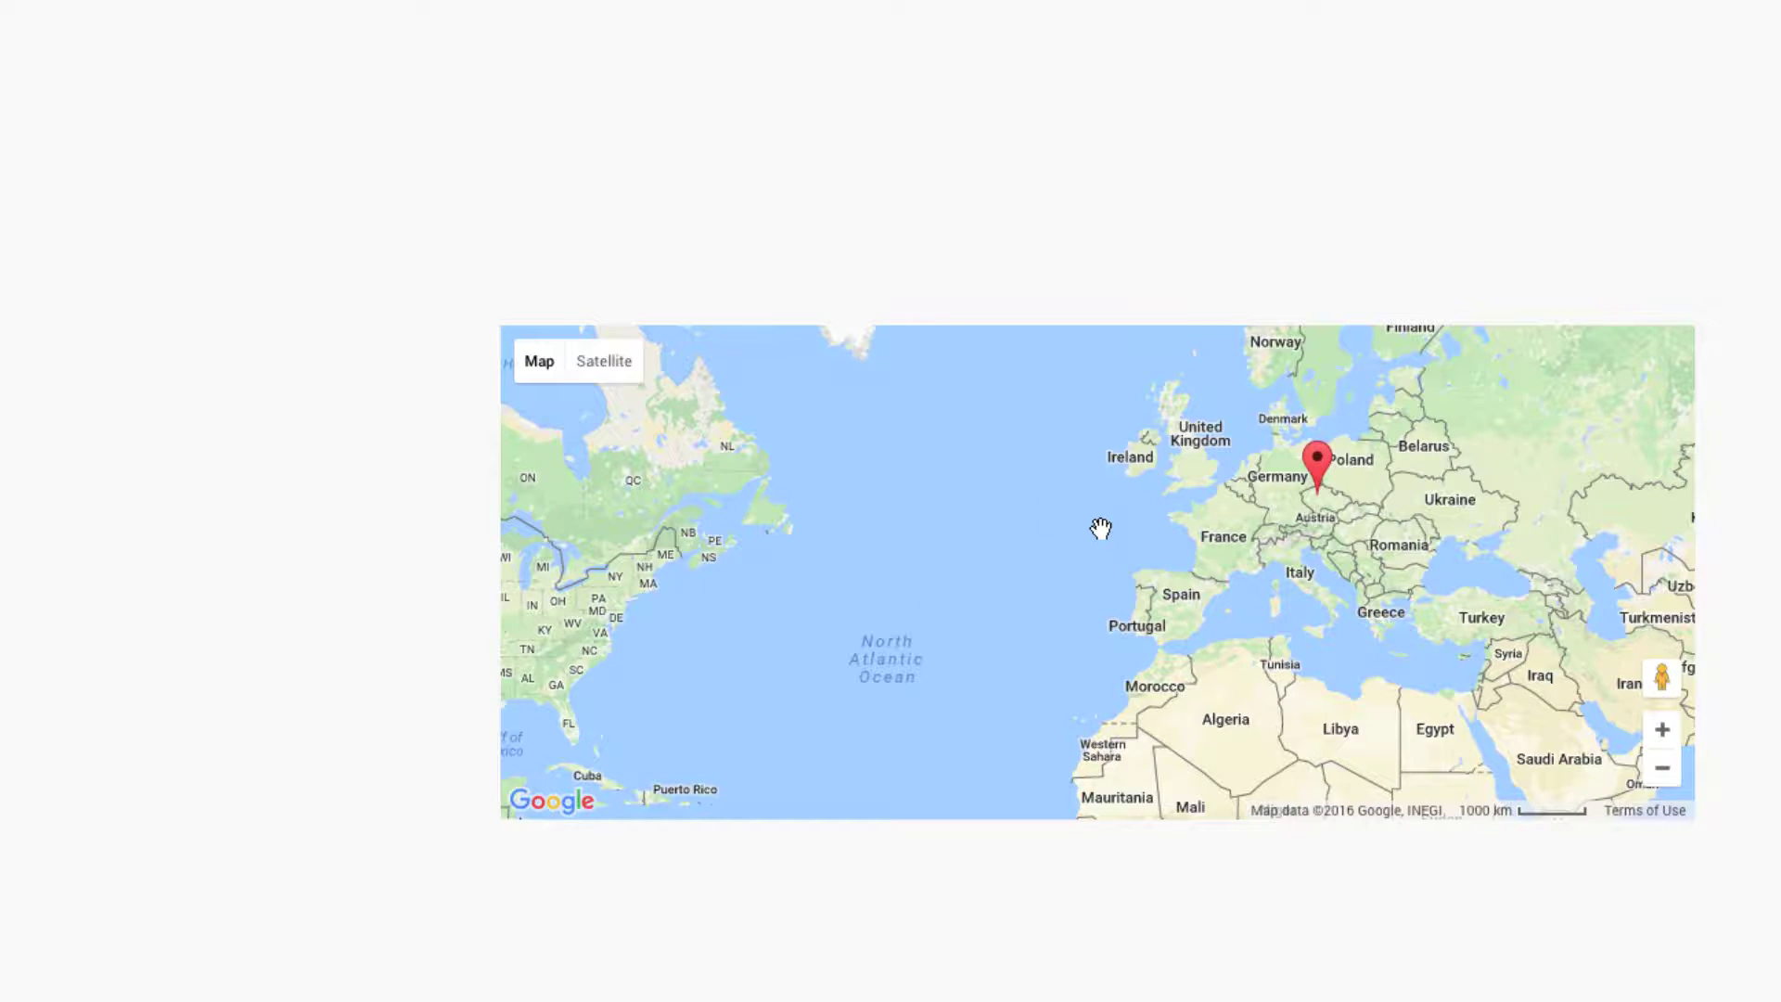
Pan and zoom the map preview to street level (zoom 16) centred on the Gridgum marker.
drag(1066, 545, 965, 576)
scroll(974, 559, up, 1)
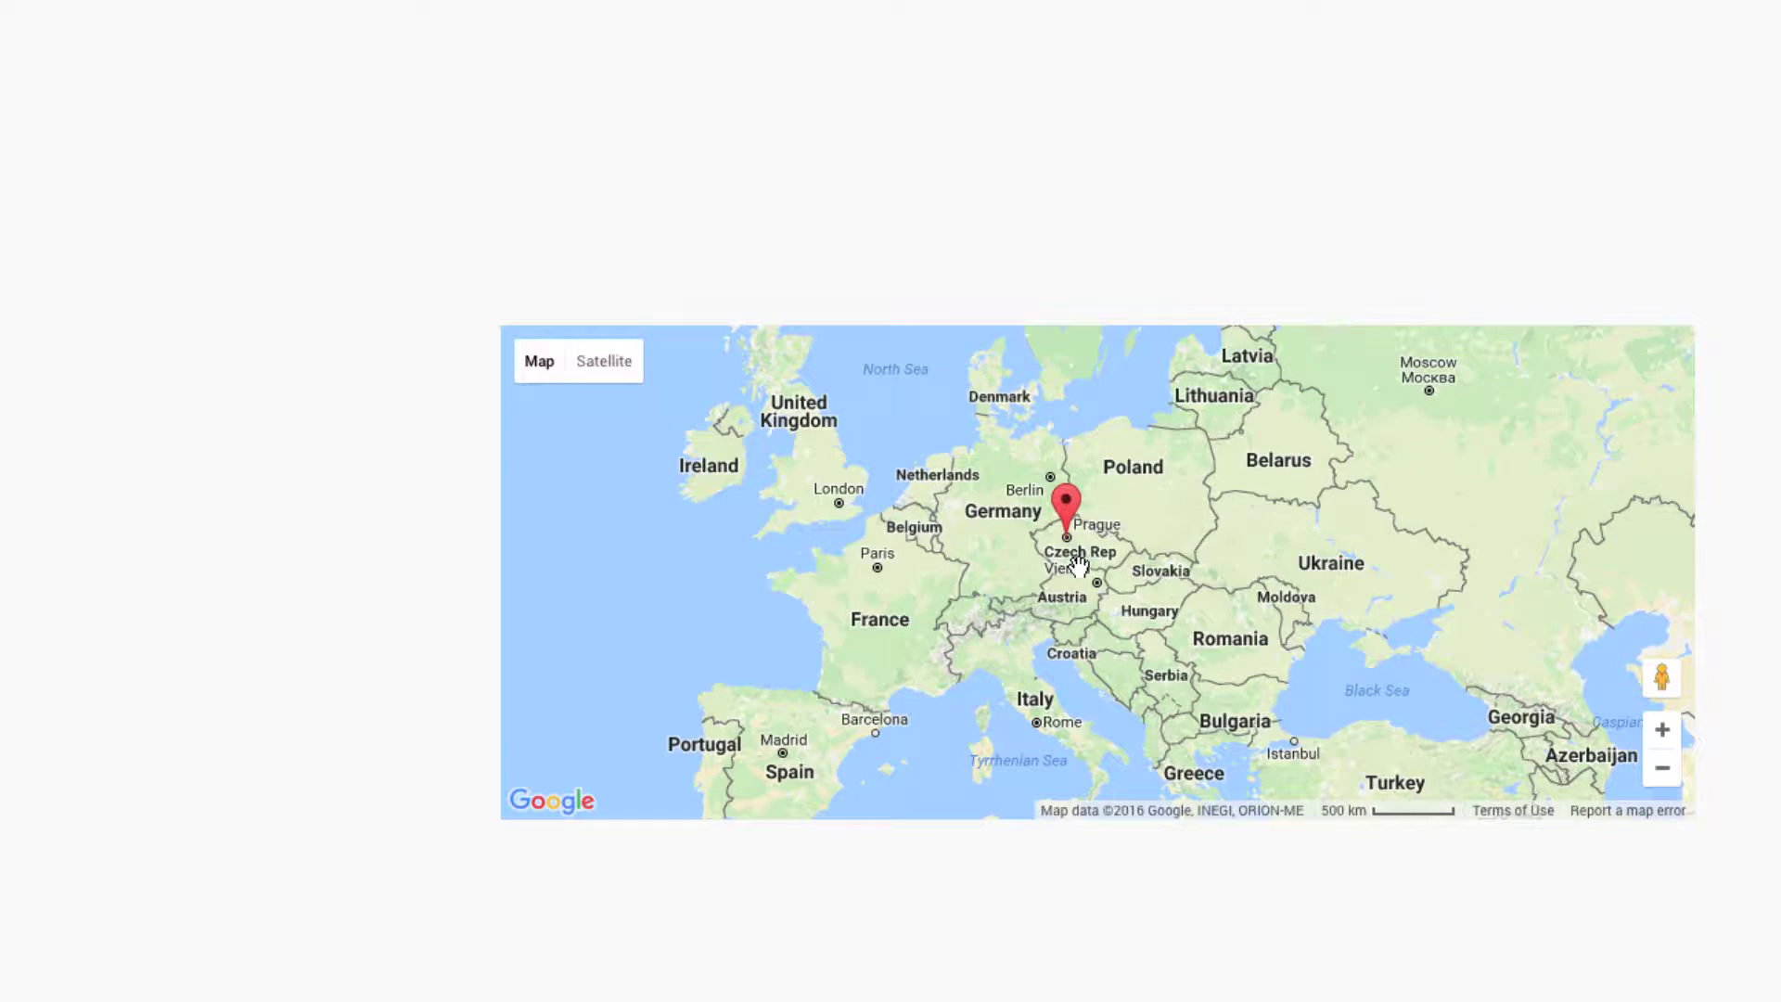
scroll(1087, 560, up, 1)
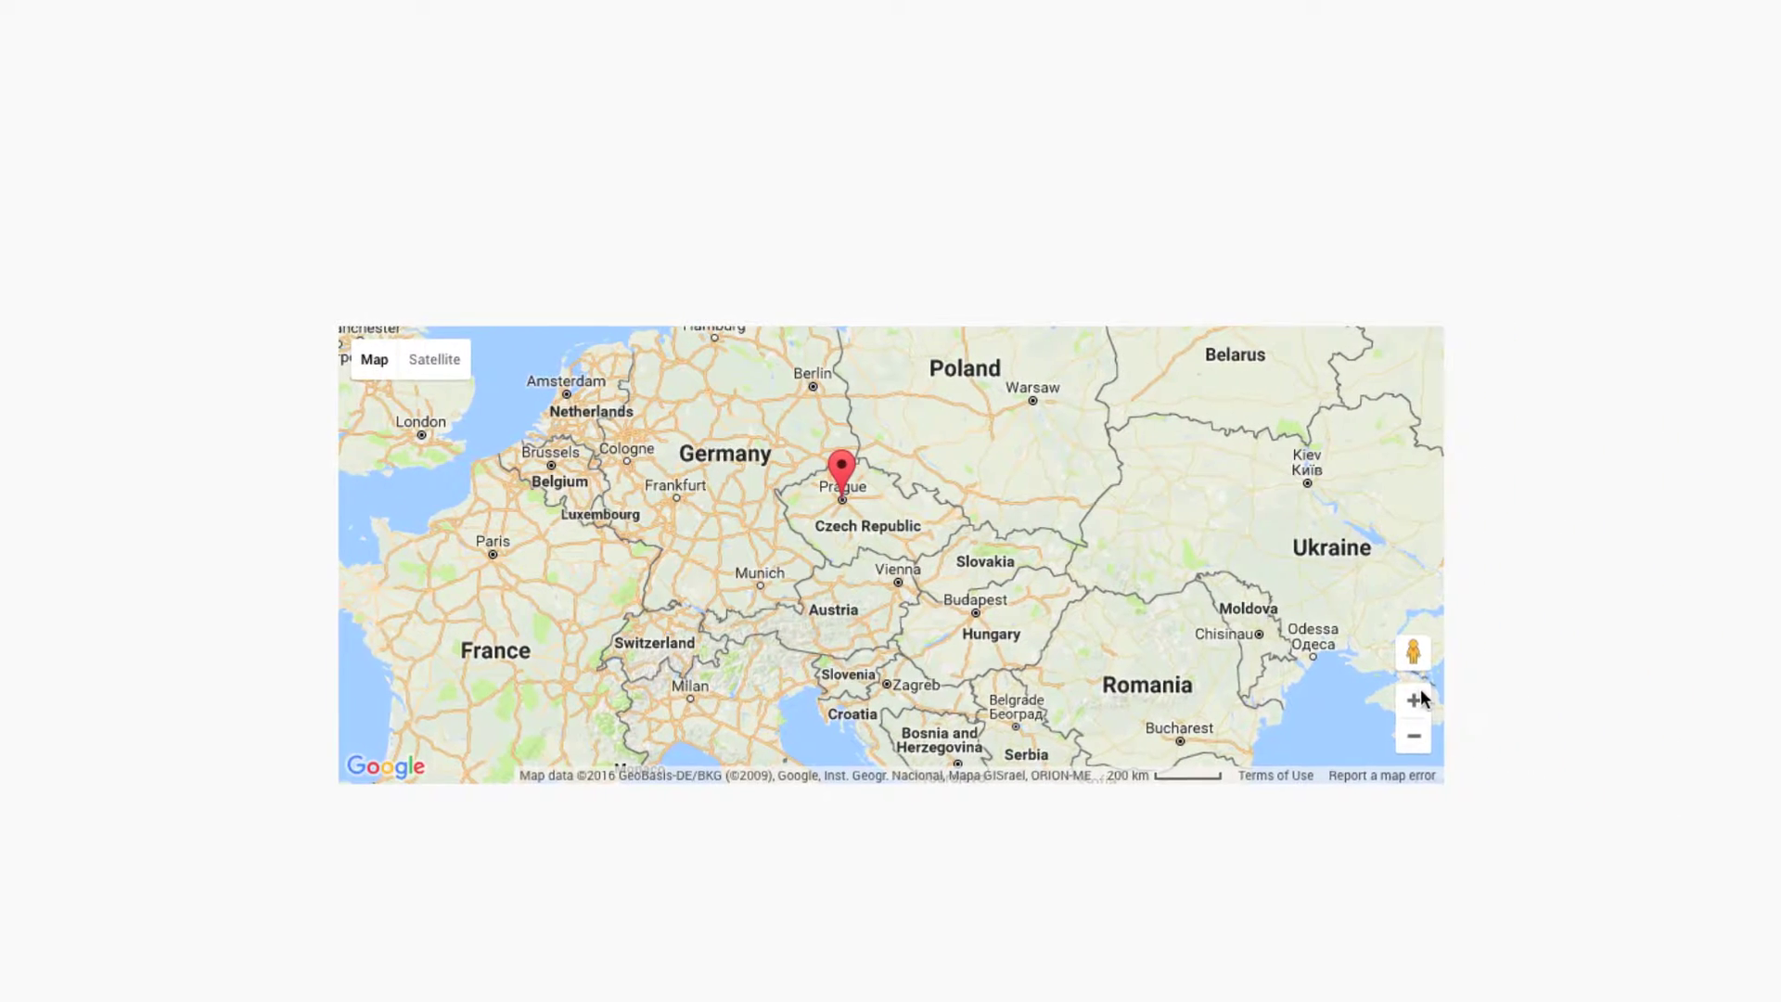
click(1661, 730)
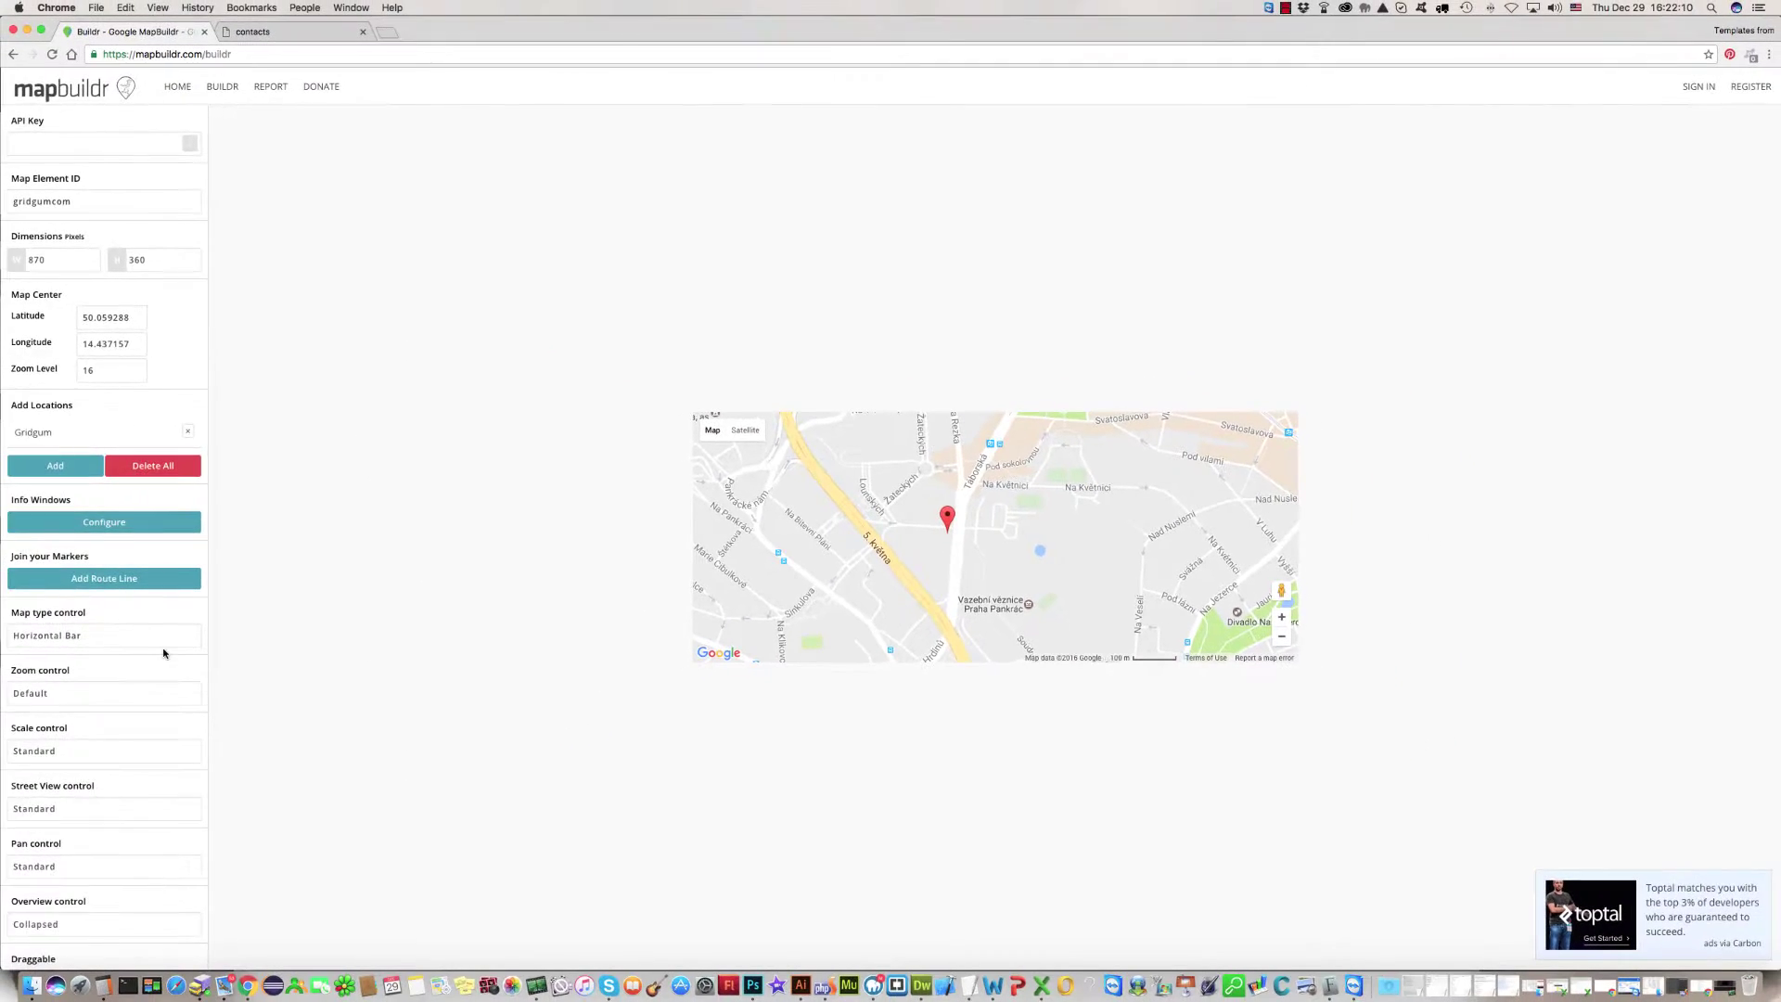
scroll(163, 653, down, 5)
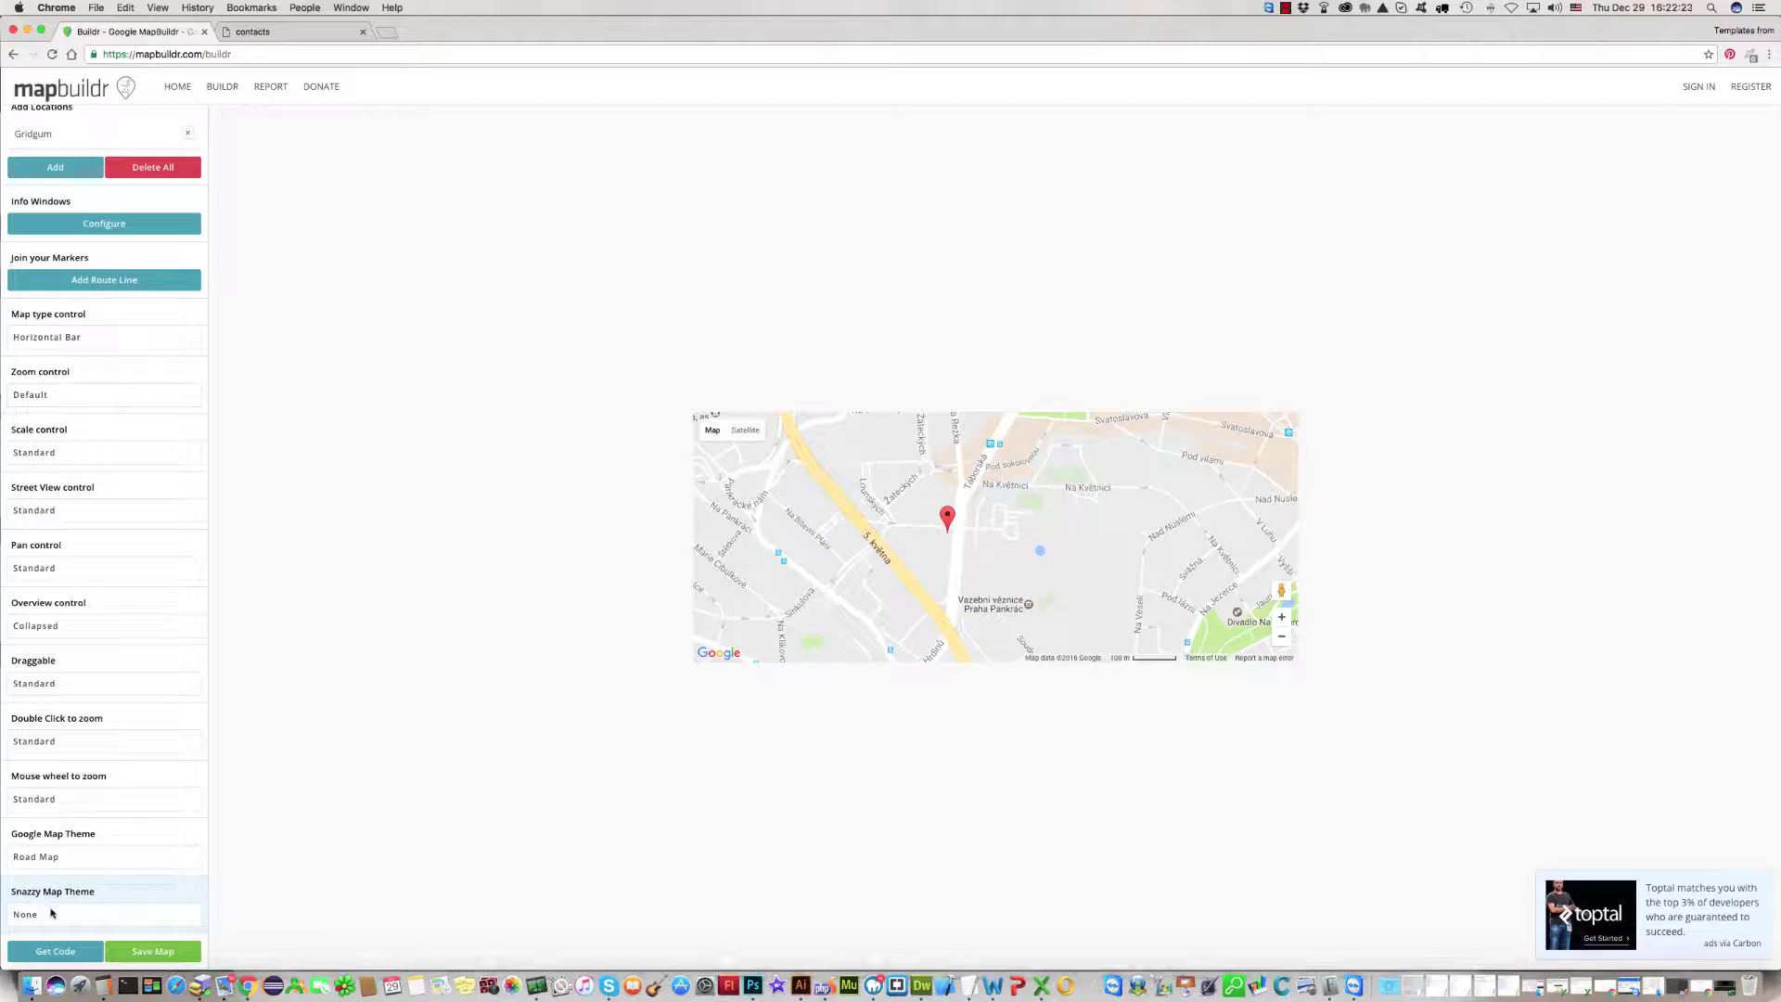
Choose Cobalt as the Snazzy Map Theme.
click(54, 914)
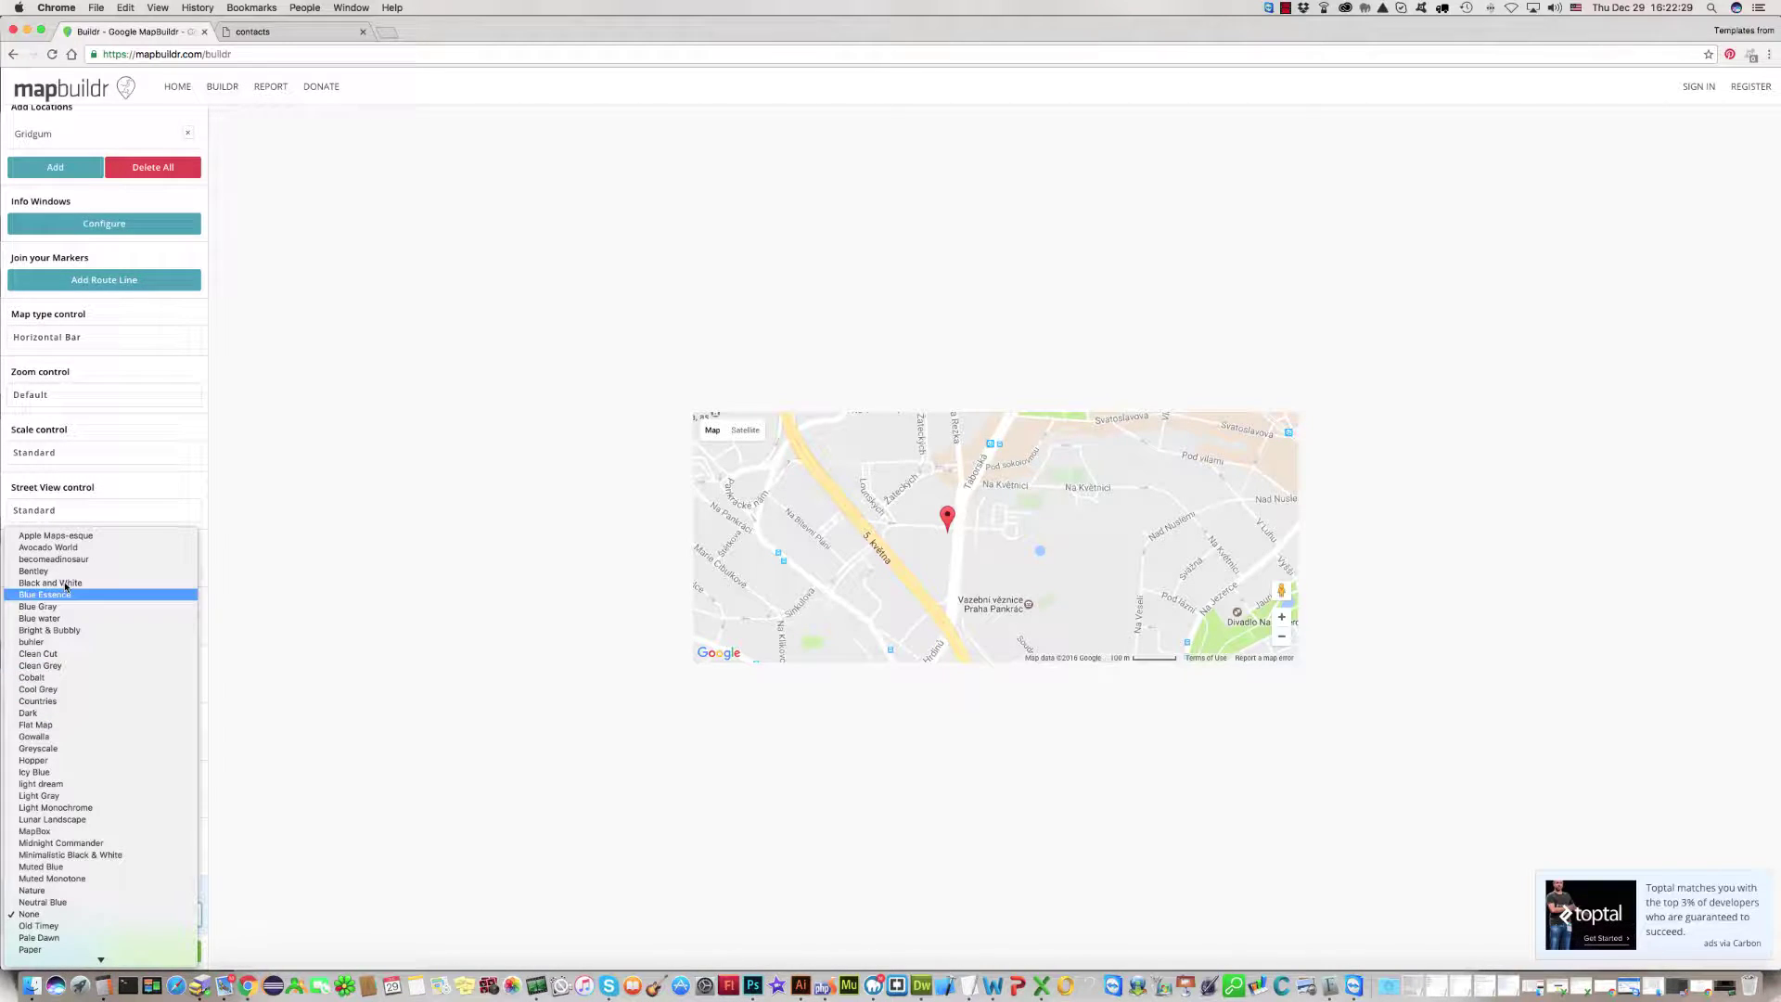
click(37, 678)
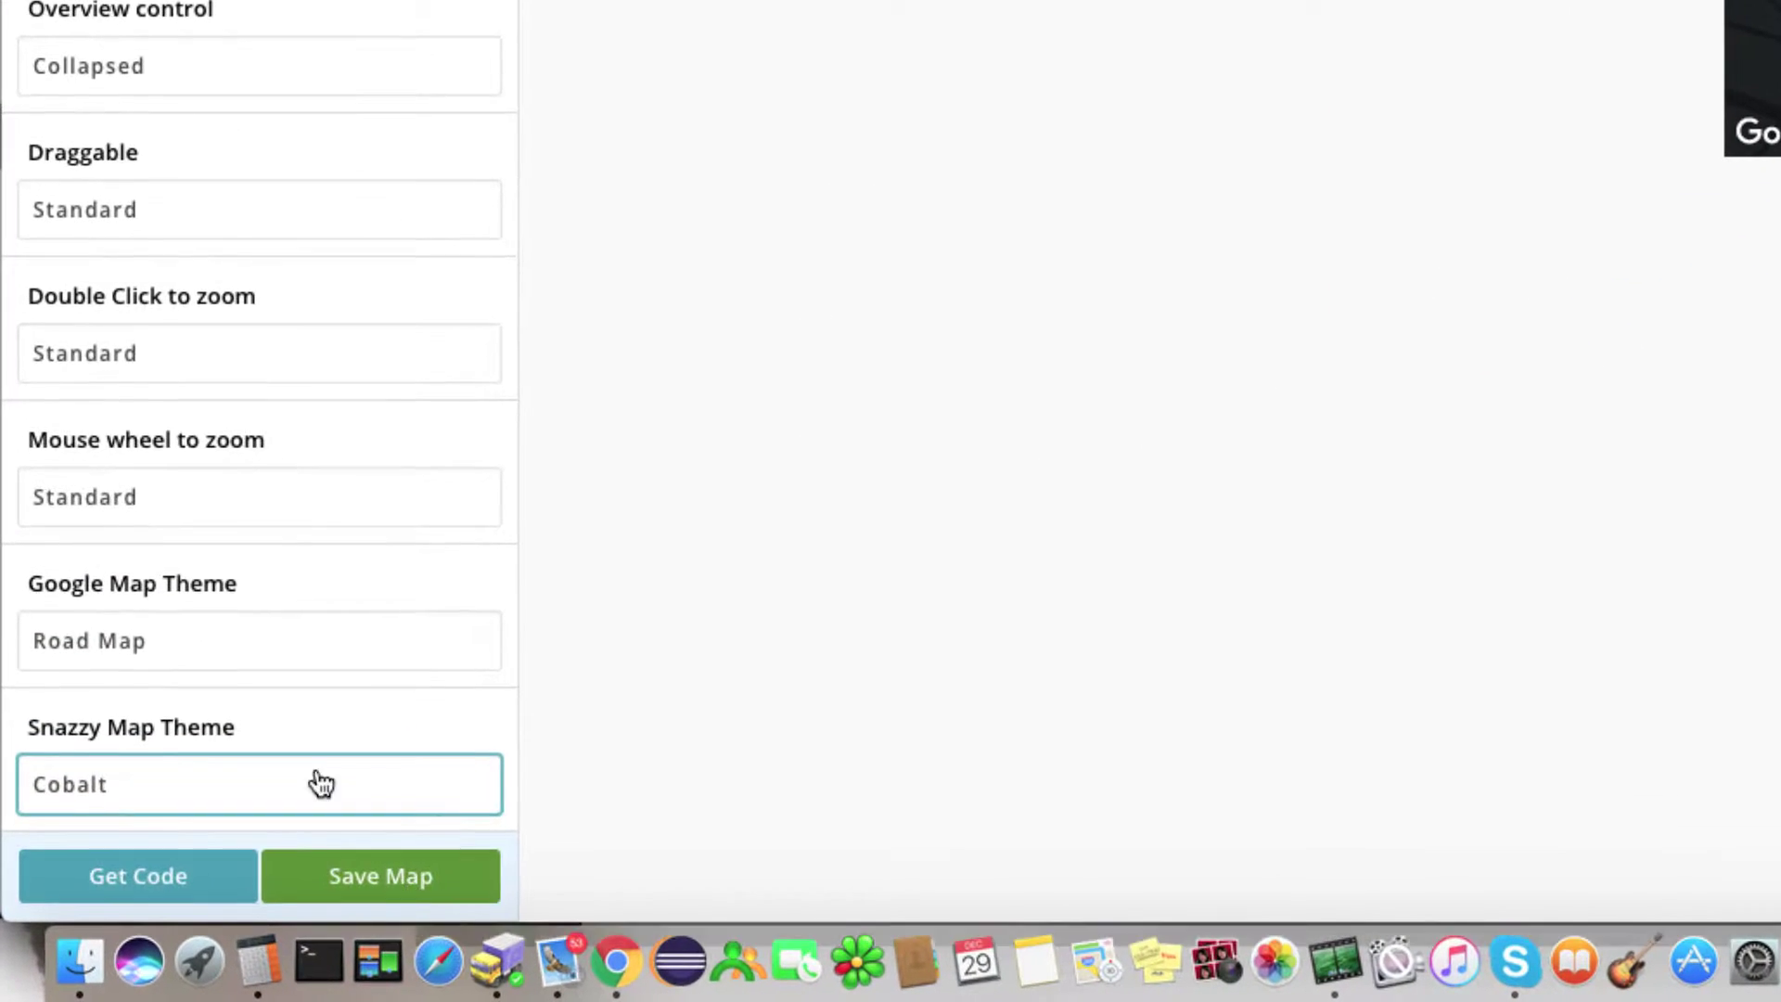
Save the map, select its mapbuildr.com/buildr/pes4bz link, and close the saved-map dialog.
click(163, 955)
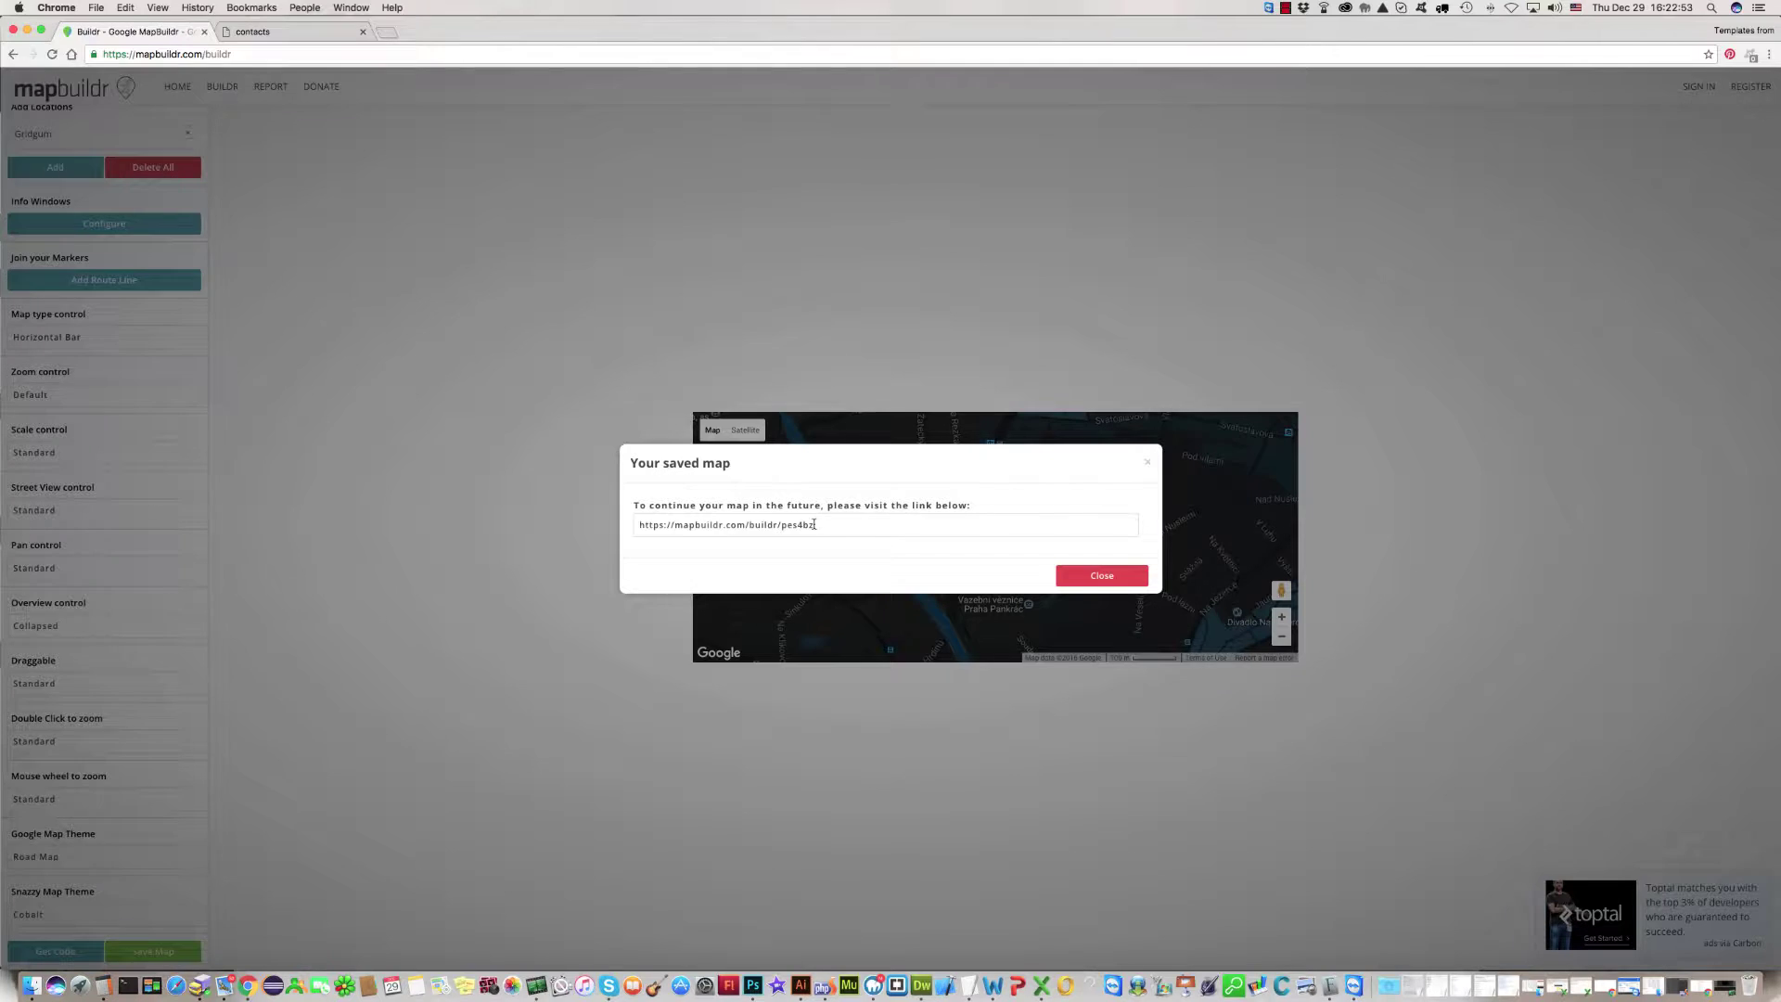
drag(814, 525, 632, 527)
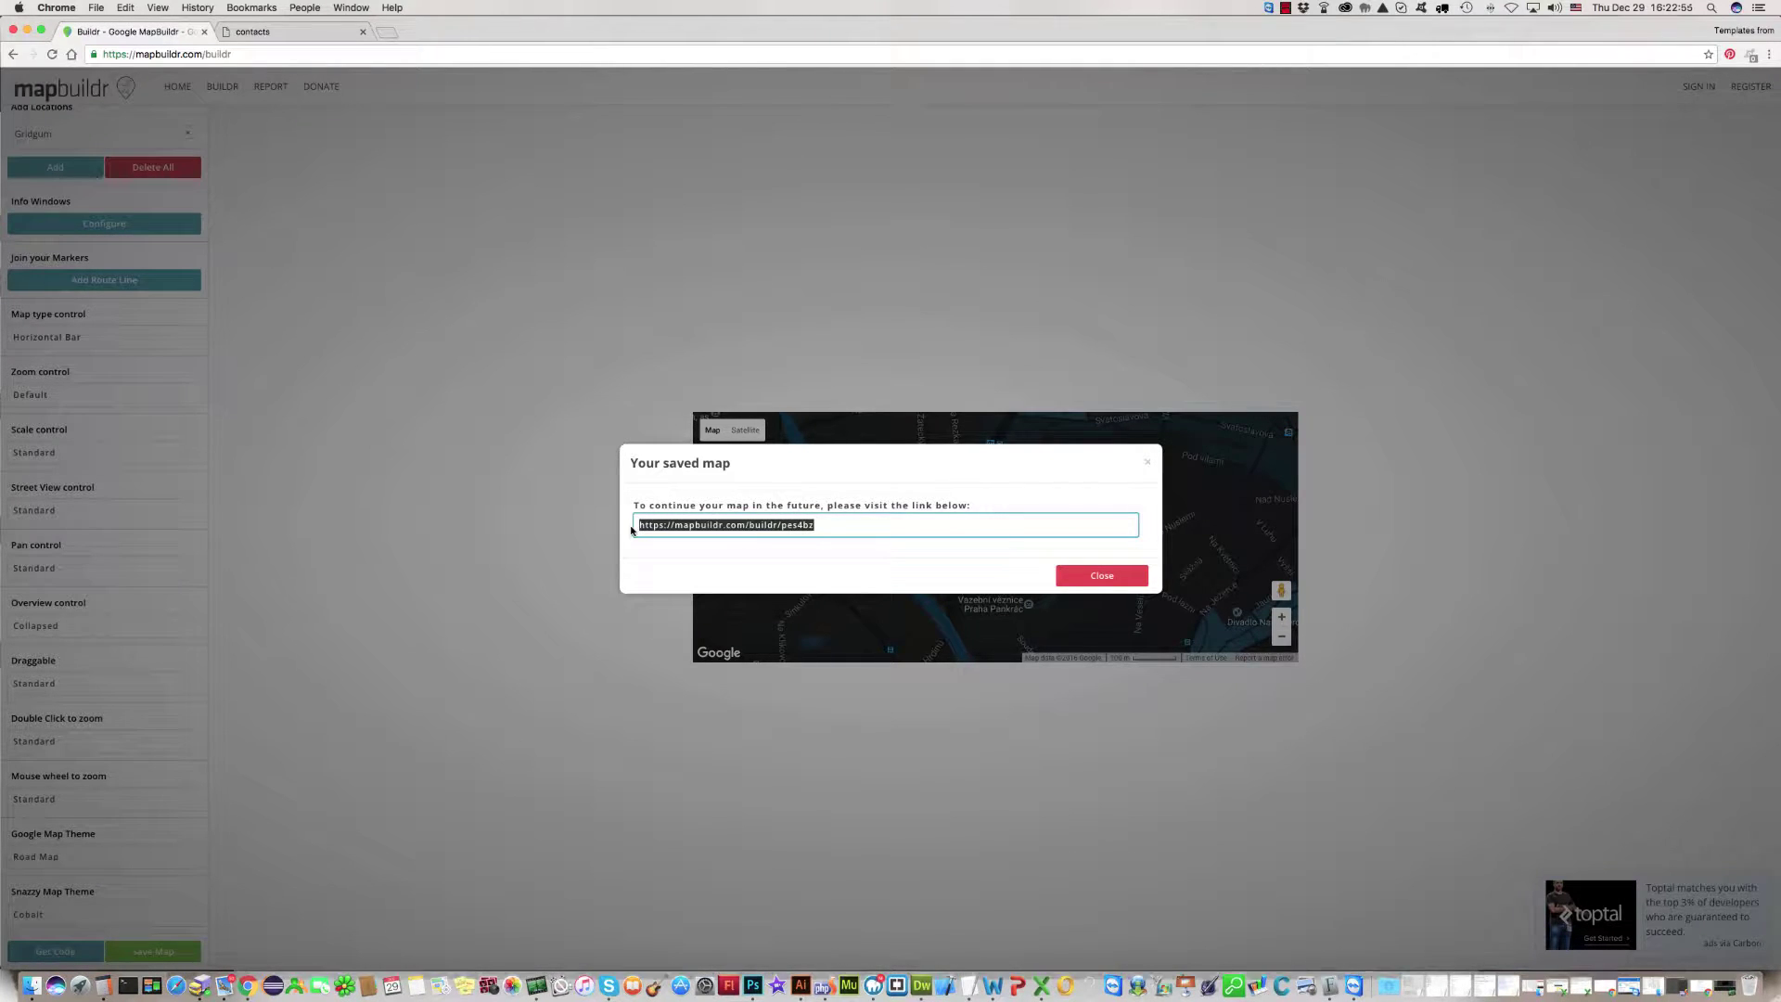
click(675, 551)
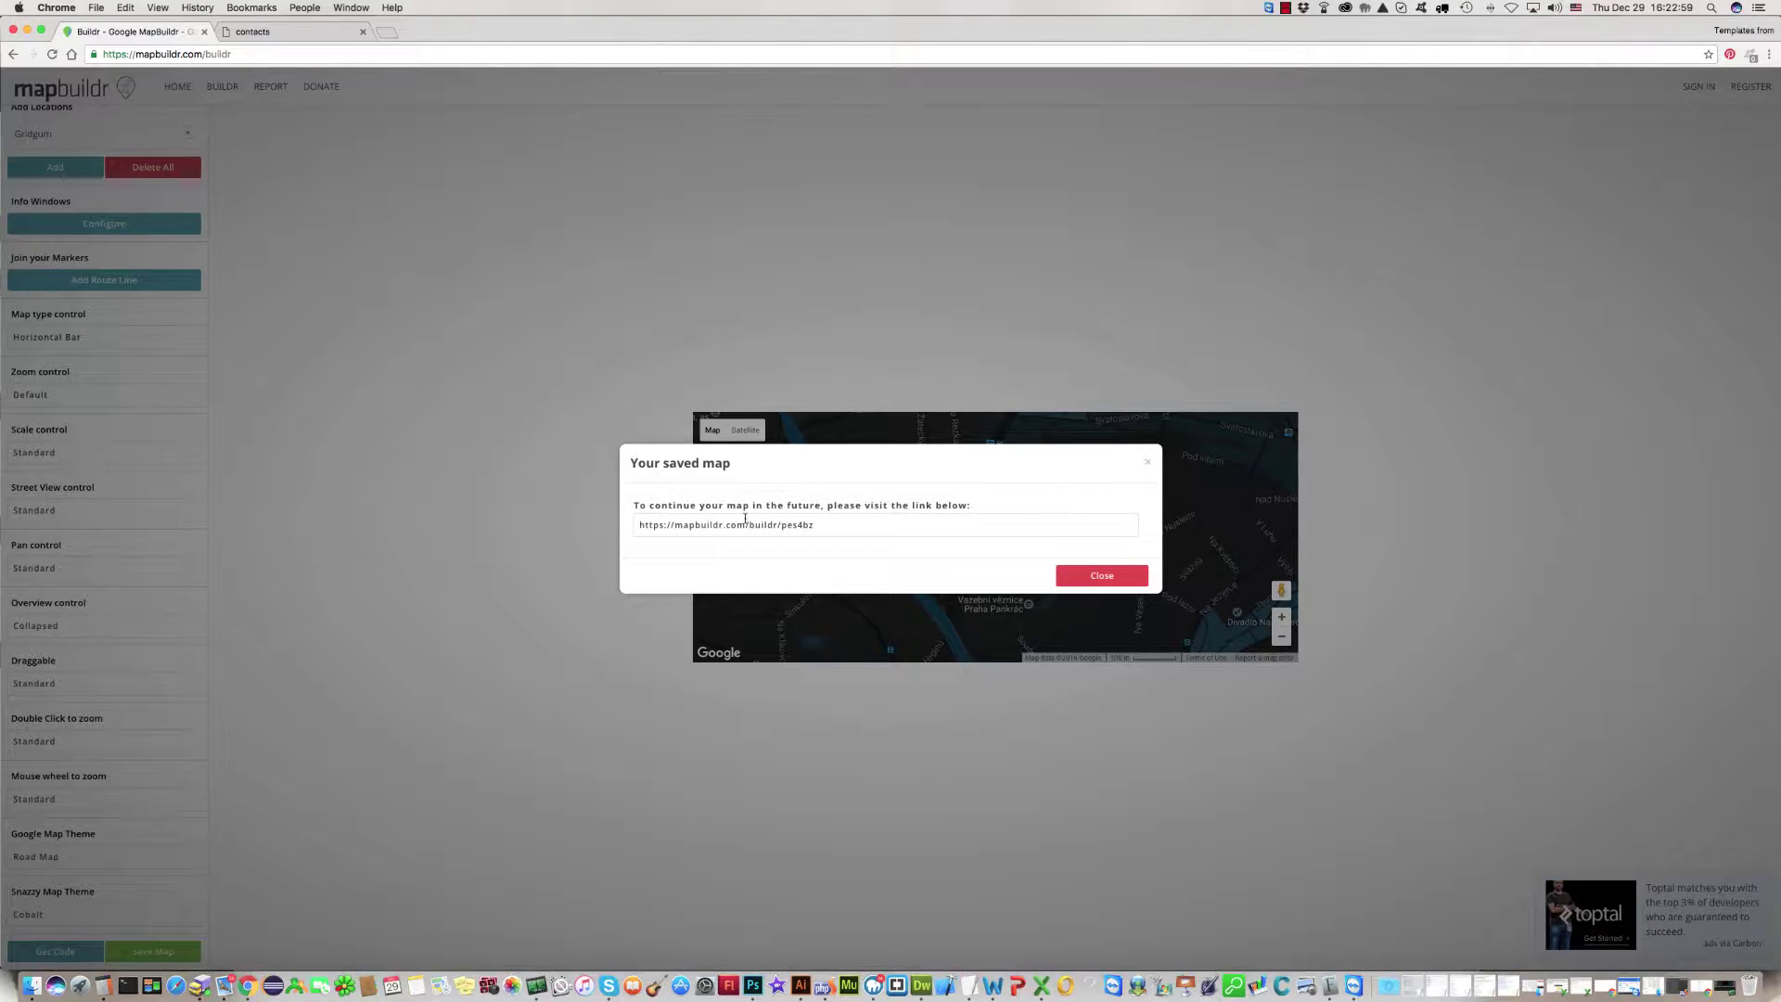
drag(813, 525, 595, 524)
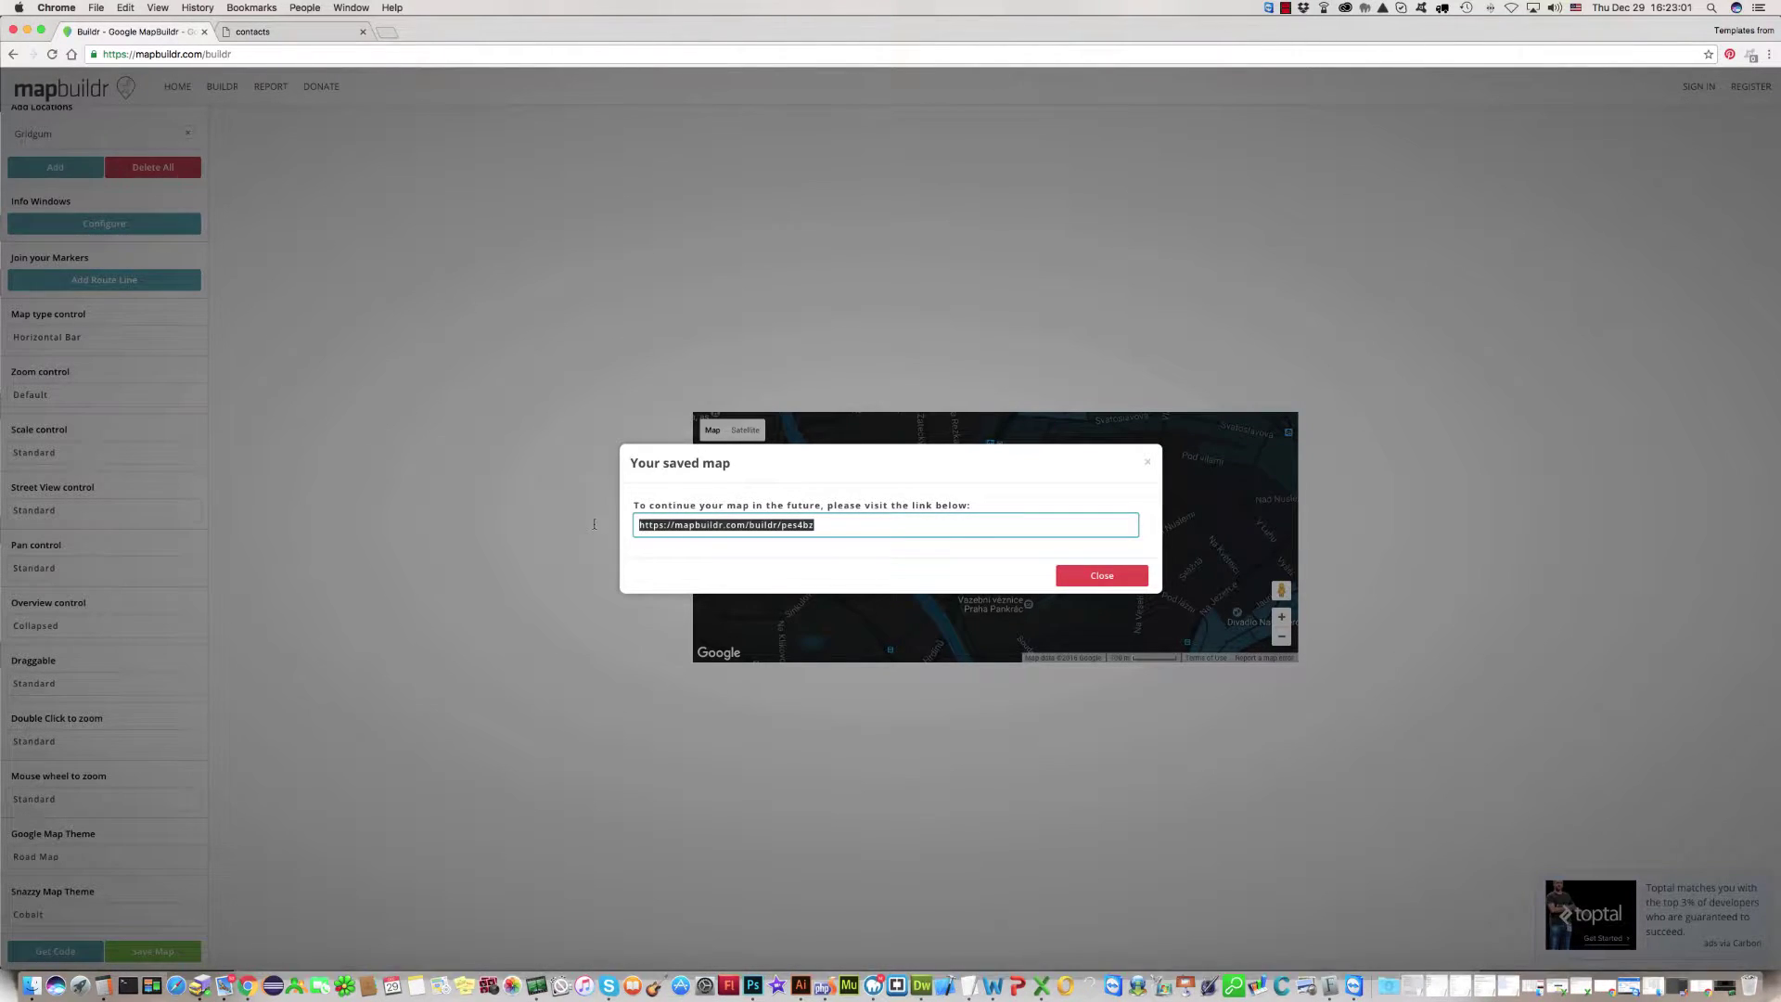
click(700, 544)
click(1100, 576)
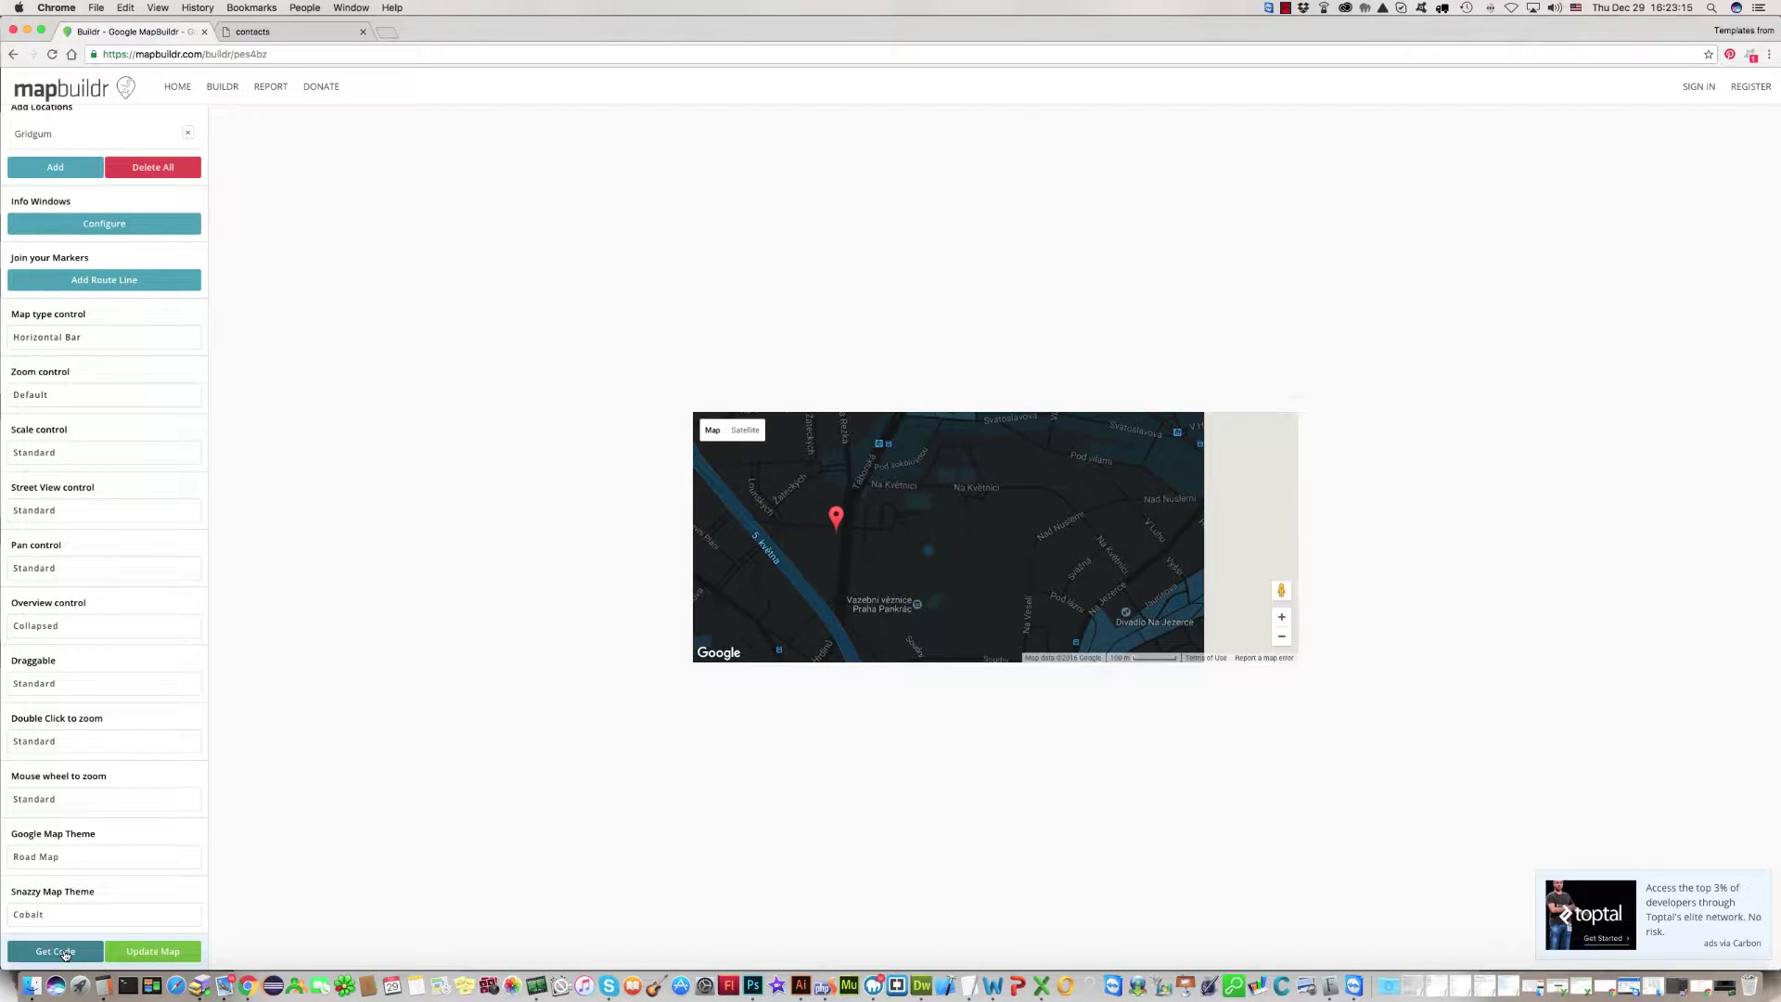
Copy the map's 870×360 iframe embed code and switch to Dreamweaver.
click(65, 955)
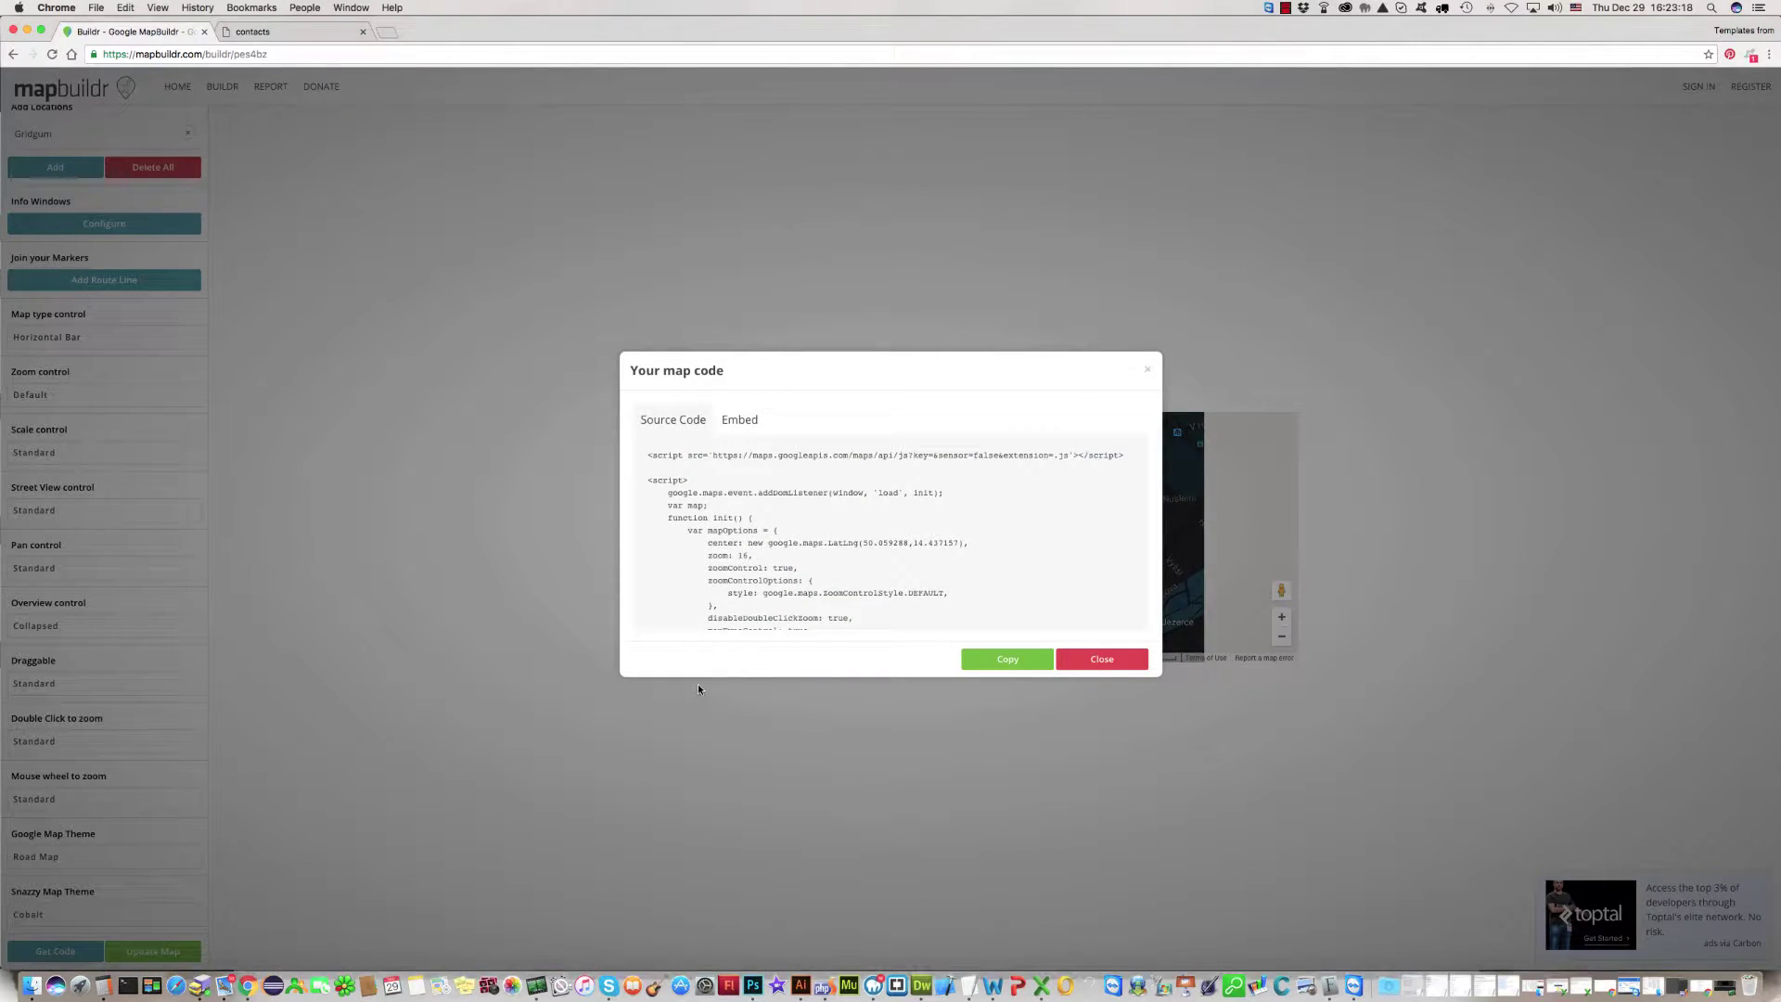
click(739, 422)
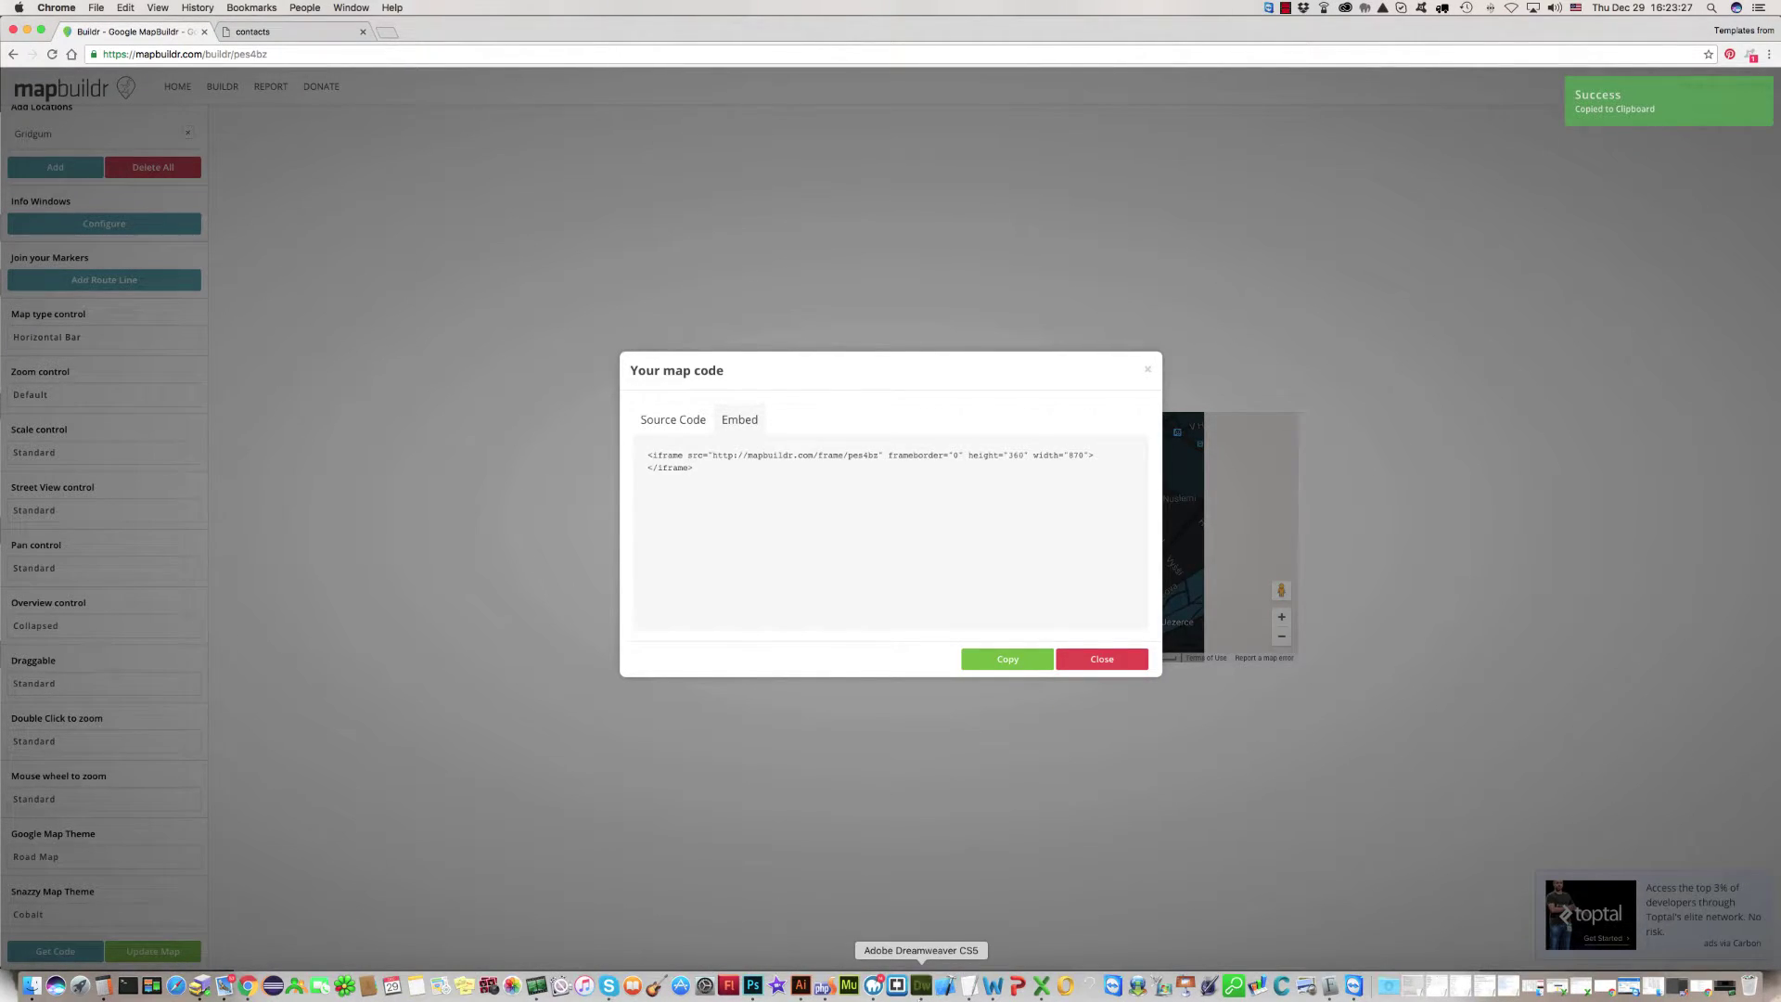
click(921, 985)
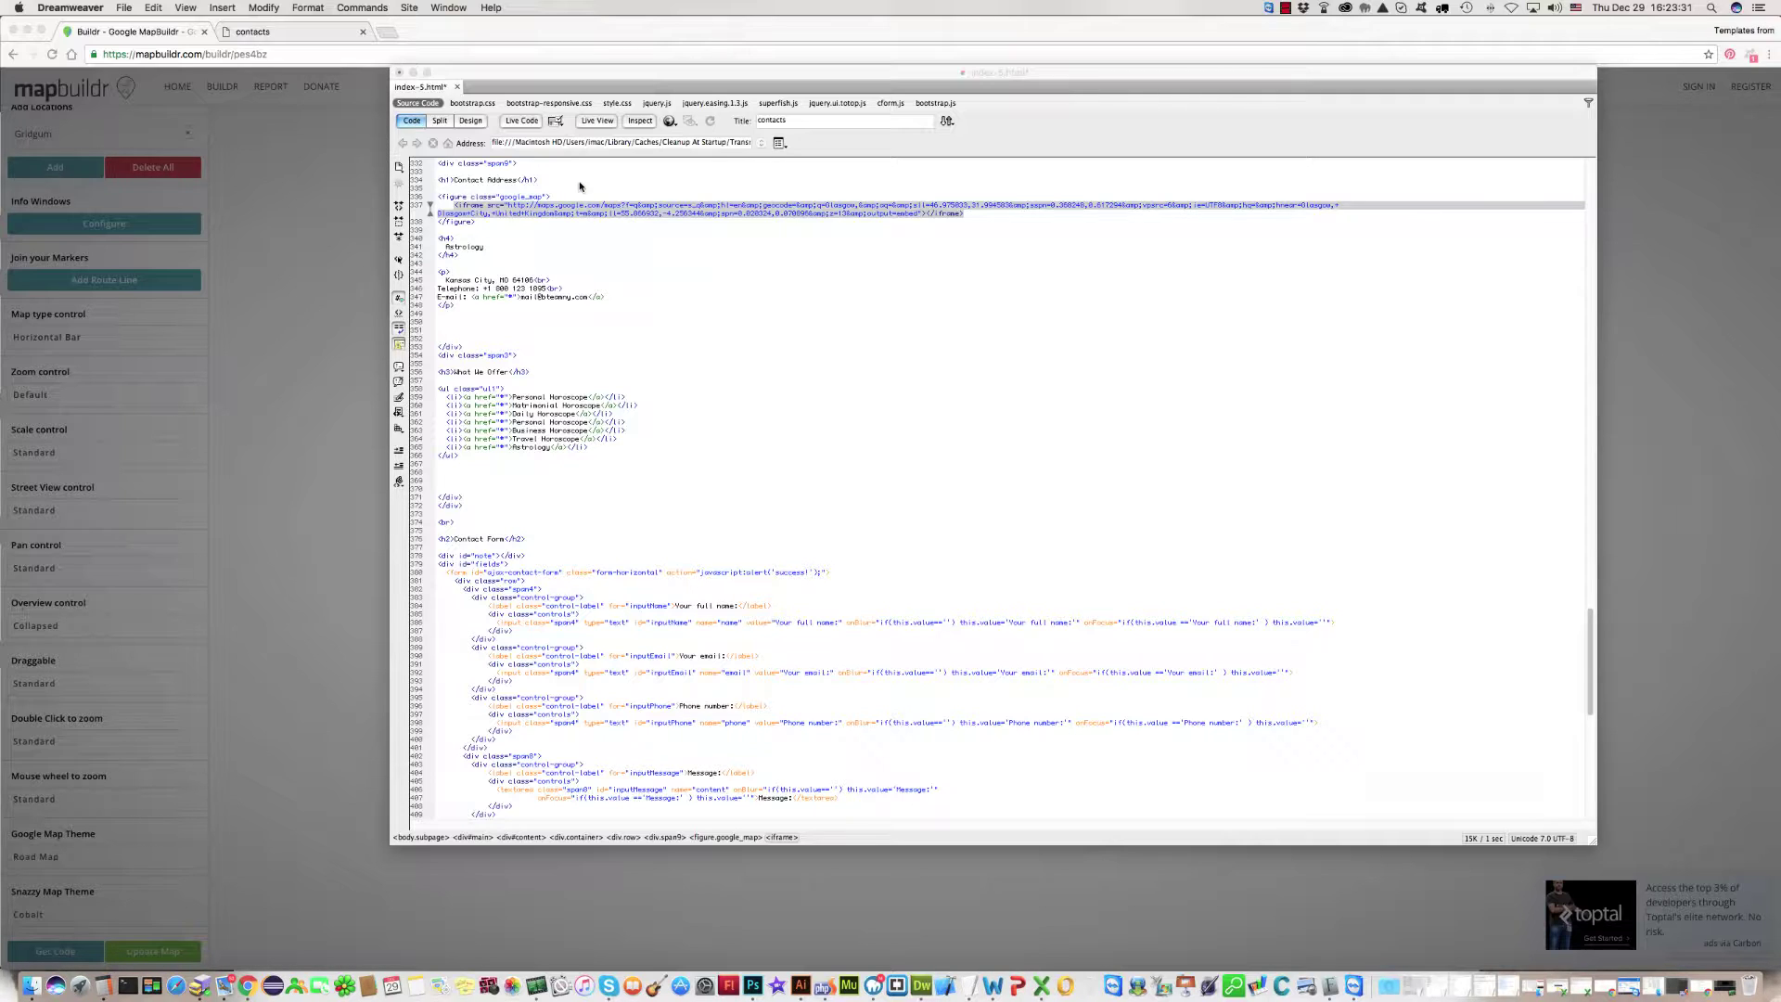
Swap the Google map iframe on line 337 for the pasted MapBuildr iframe and save index-5.html.
click(548, 214)
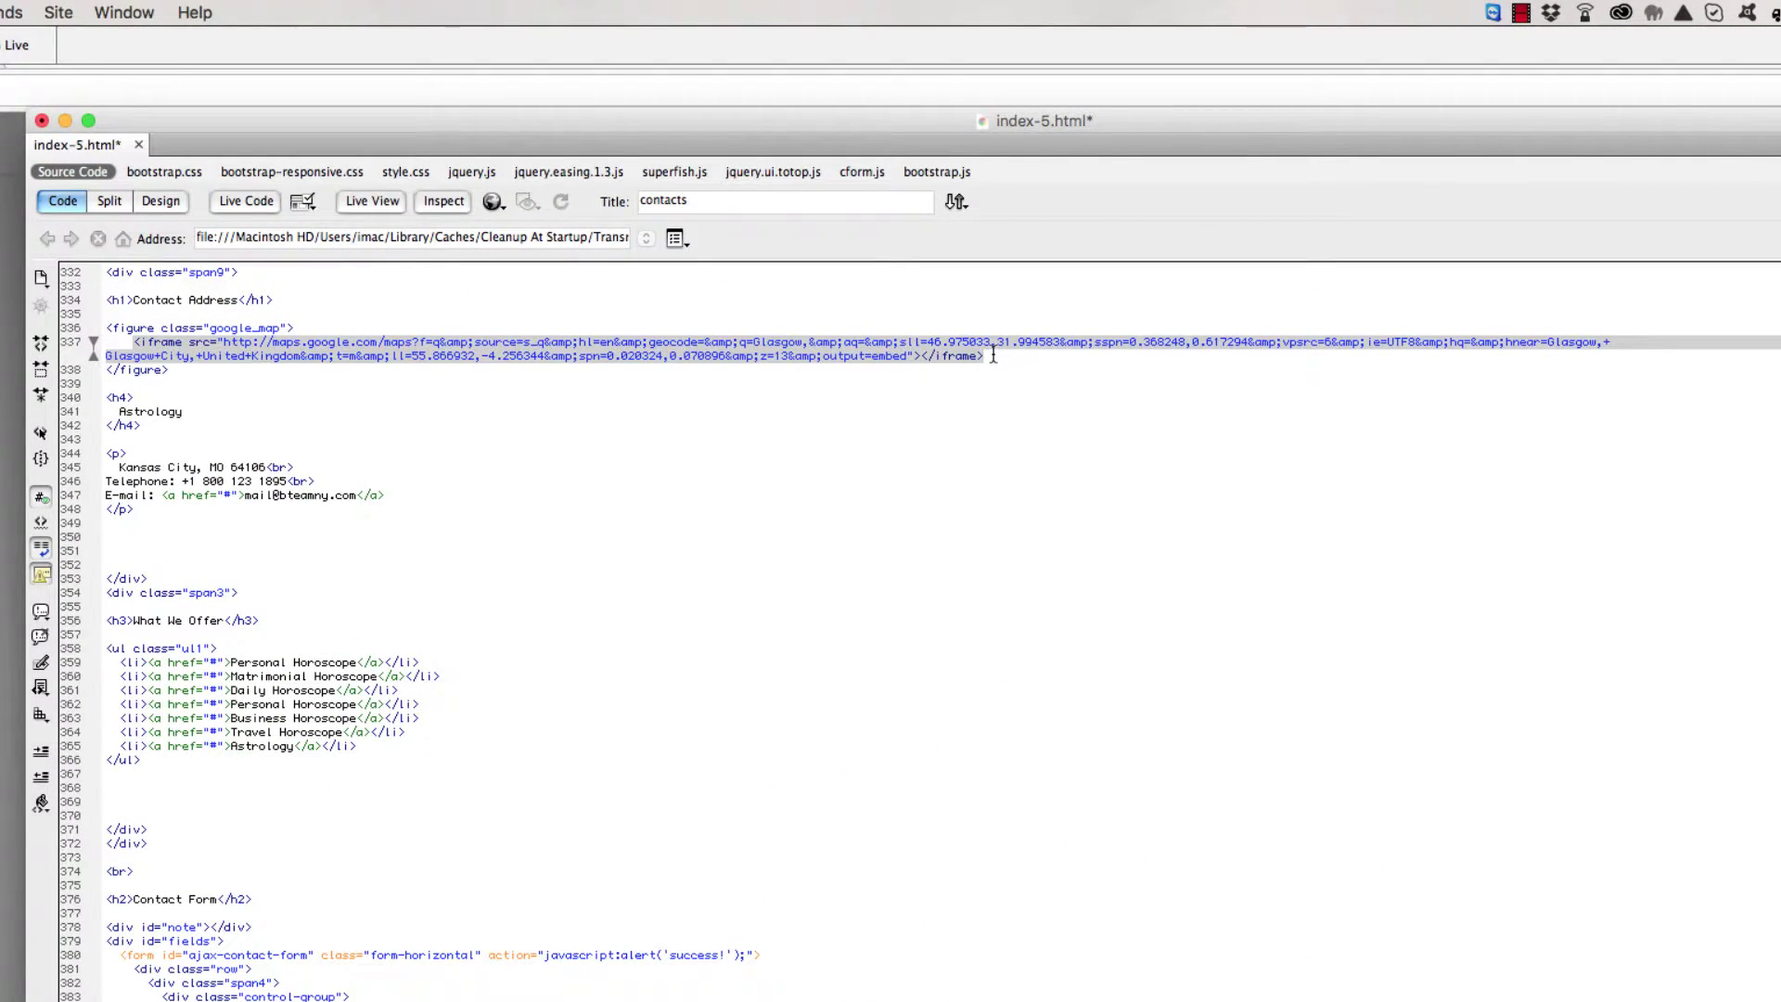
scroll(993, 354, up, 4)
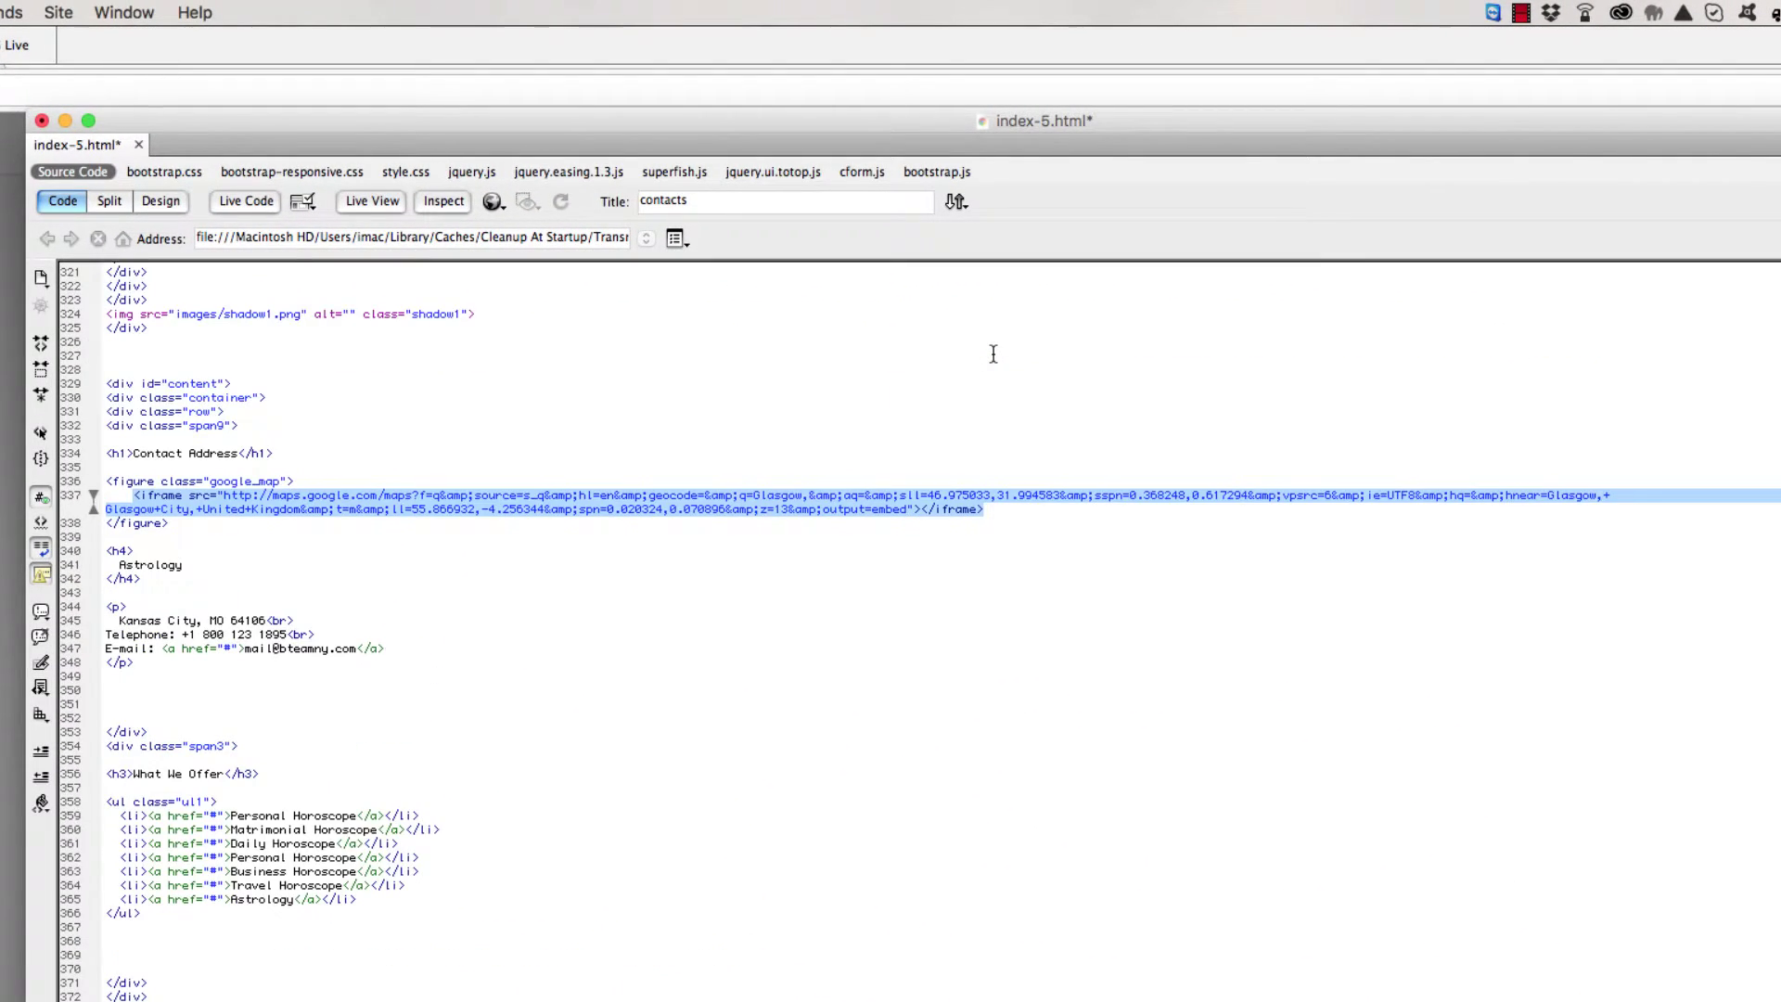
click(991, 520)
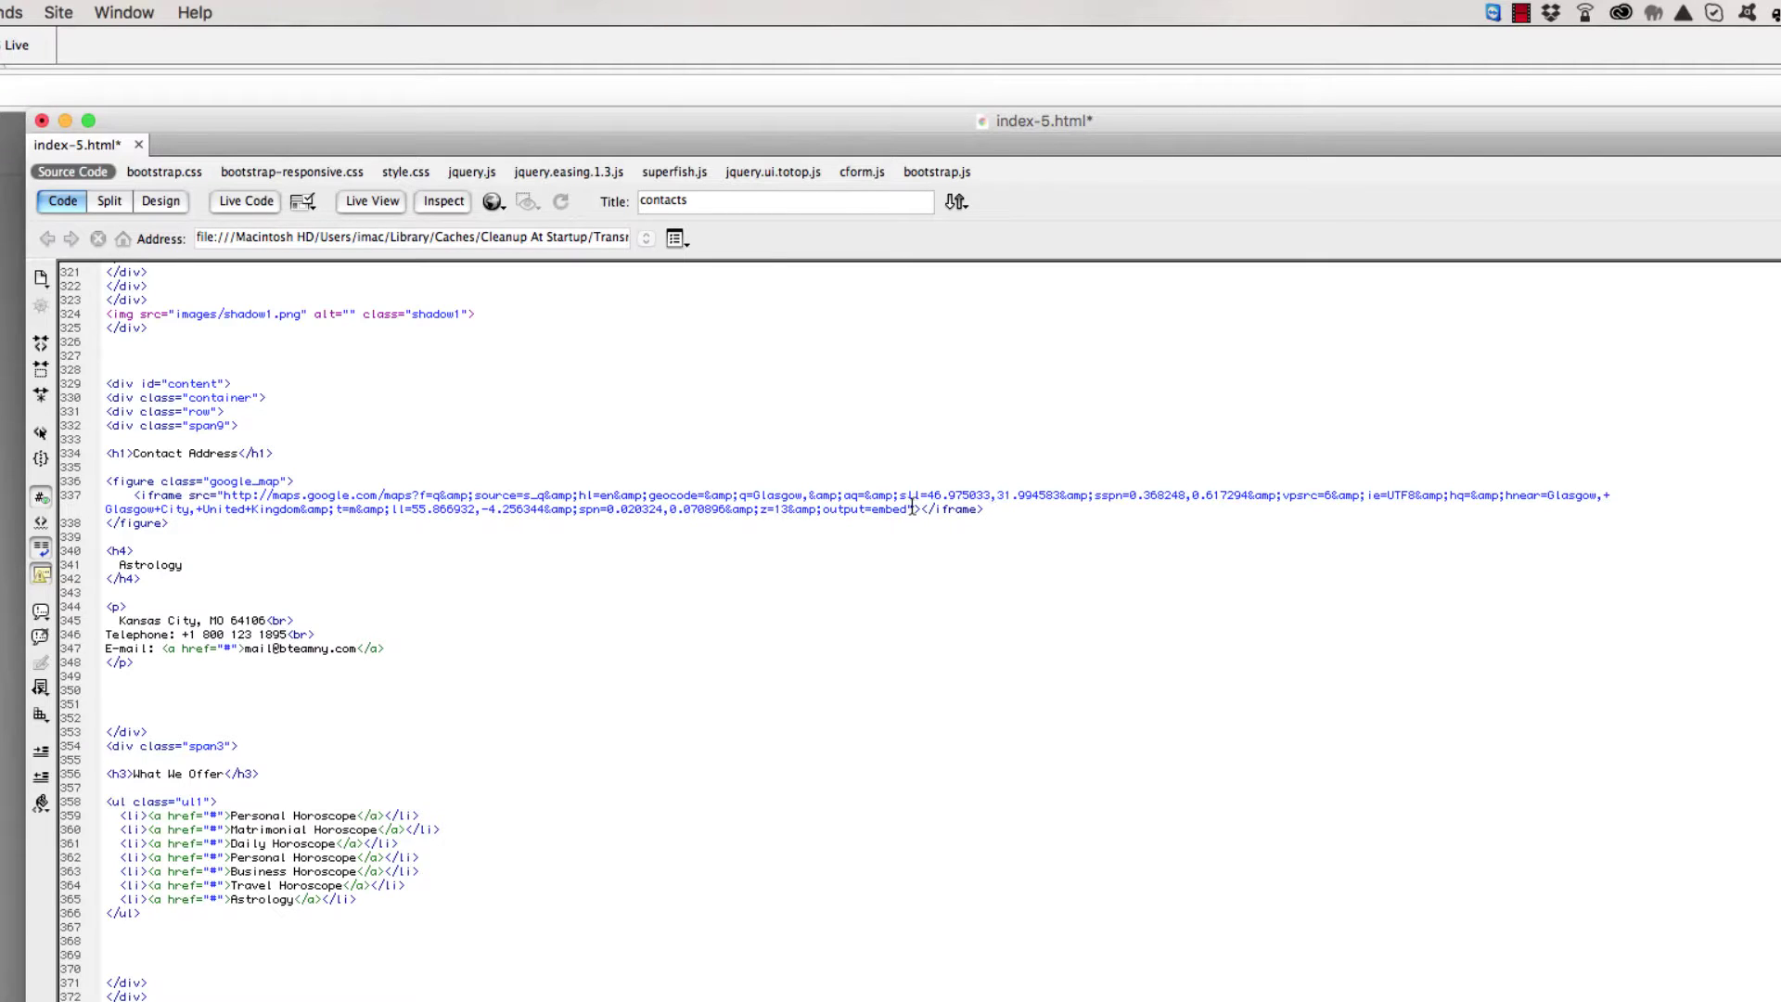
mouse_move(984, 509)
mouse_down()
mouse_move(132, 495)
mouse_move(1001, 509)
mouse_up()
click(131, 495)
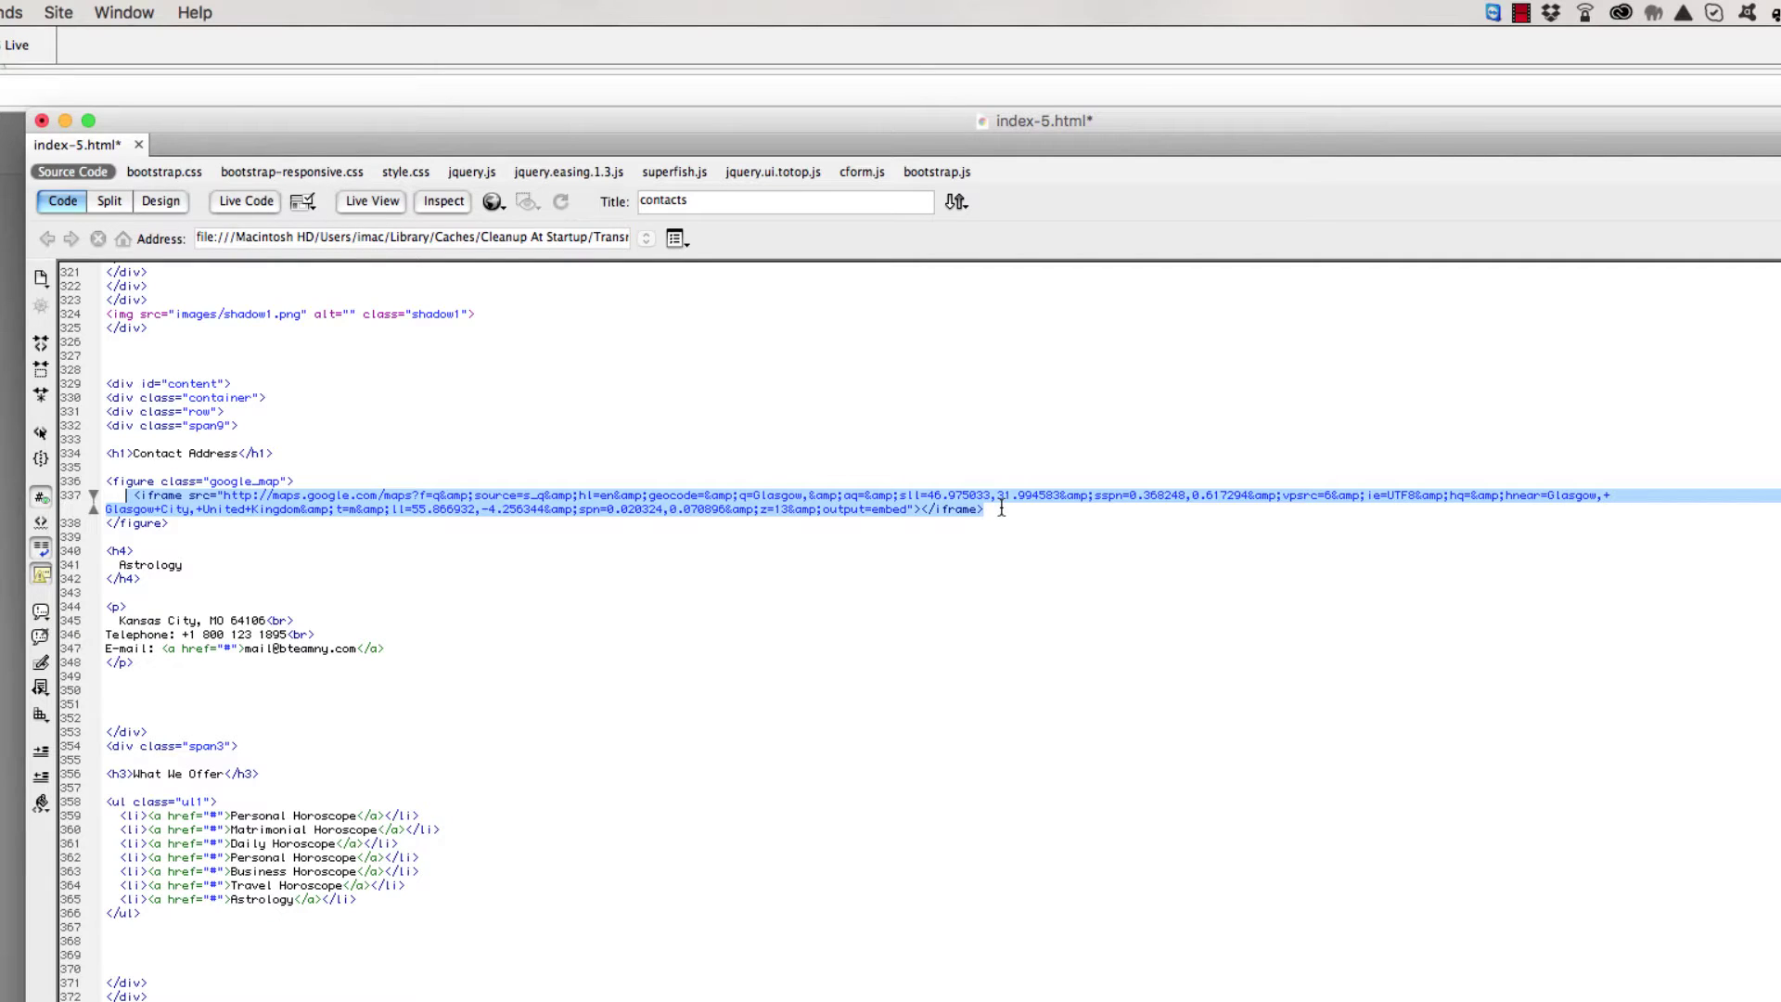
key(Delete)
text(<iframe src="http://mapbuildr.com/frame/pes4bz" frameborder="0" height="360" width="870"></iframe>)
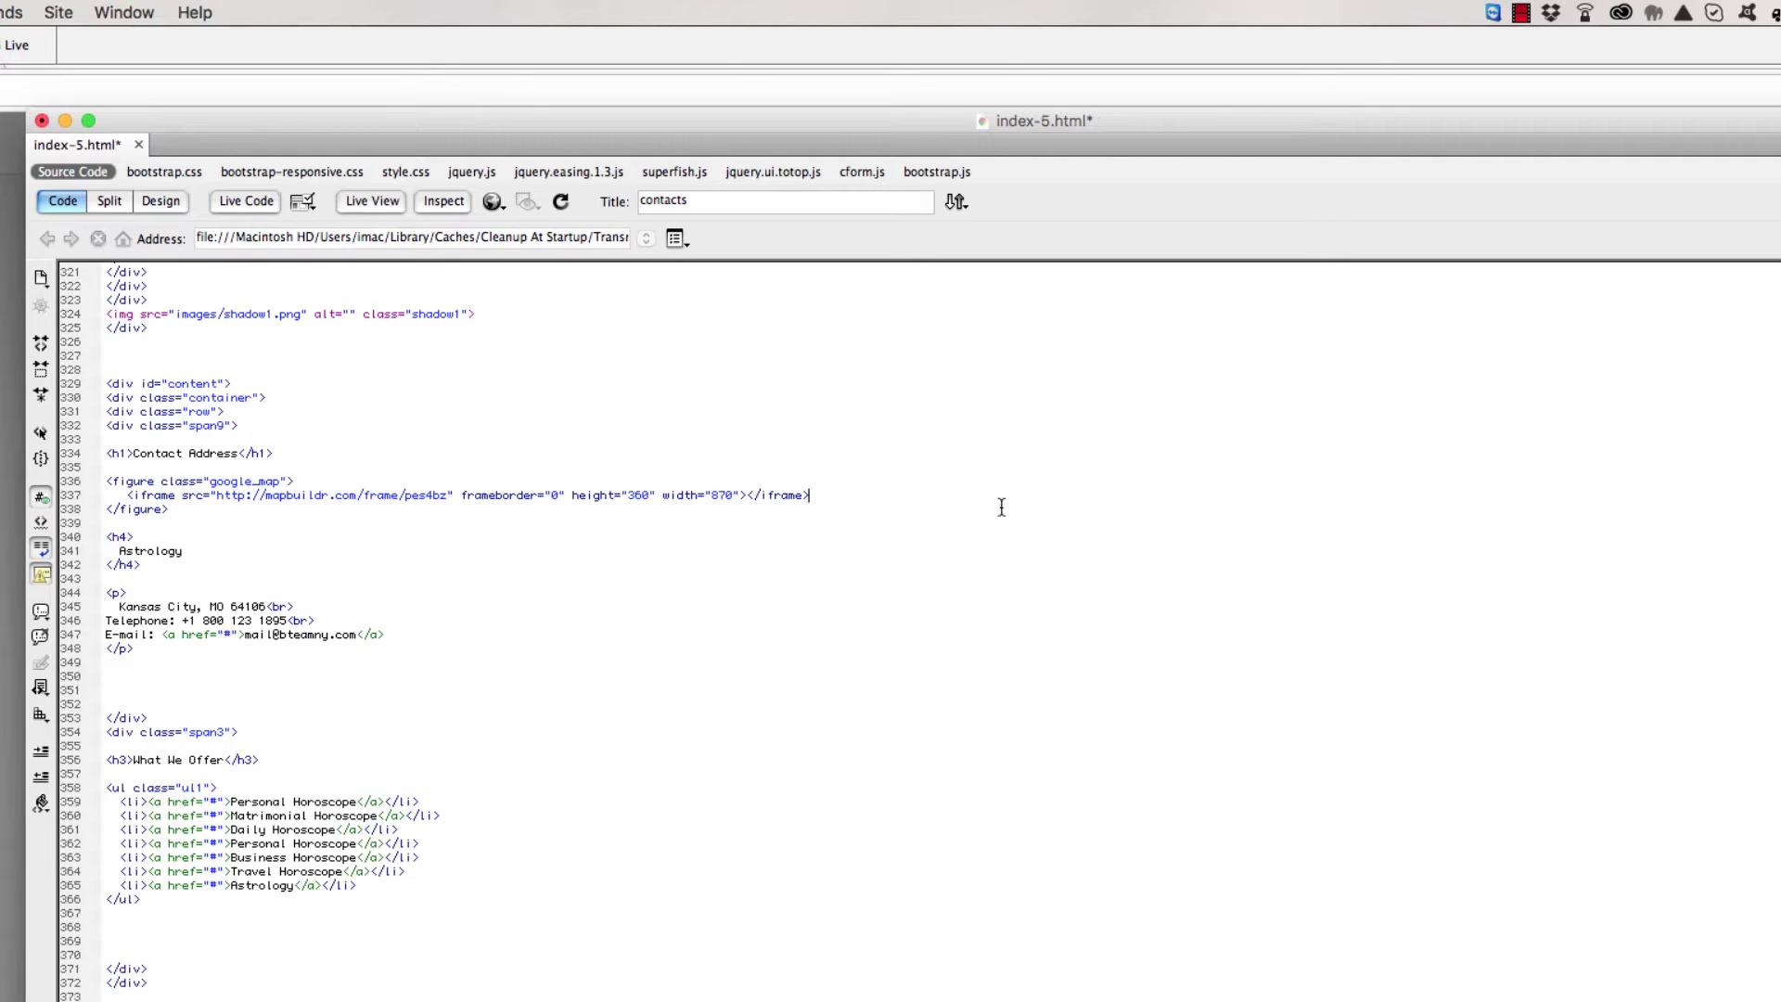
key(super+s)
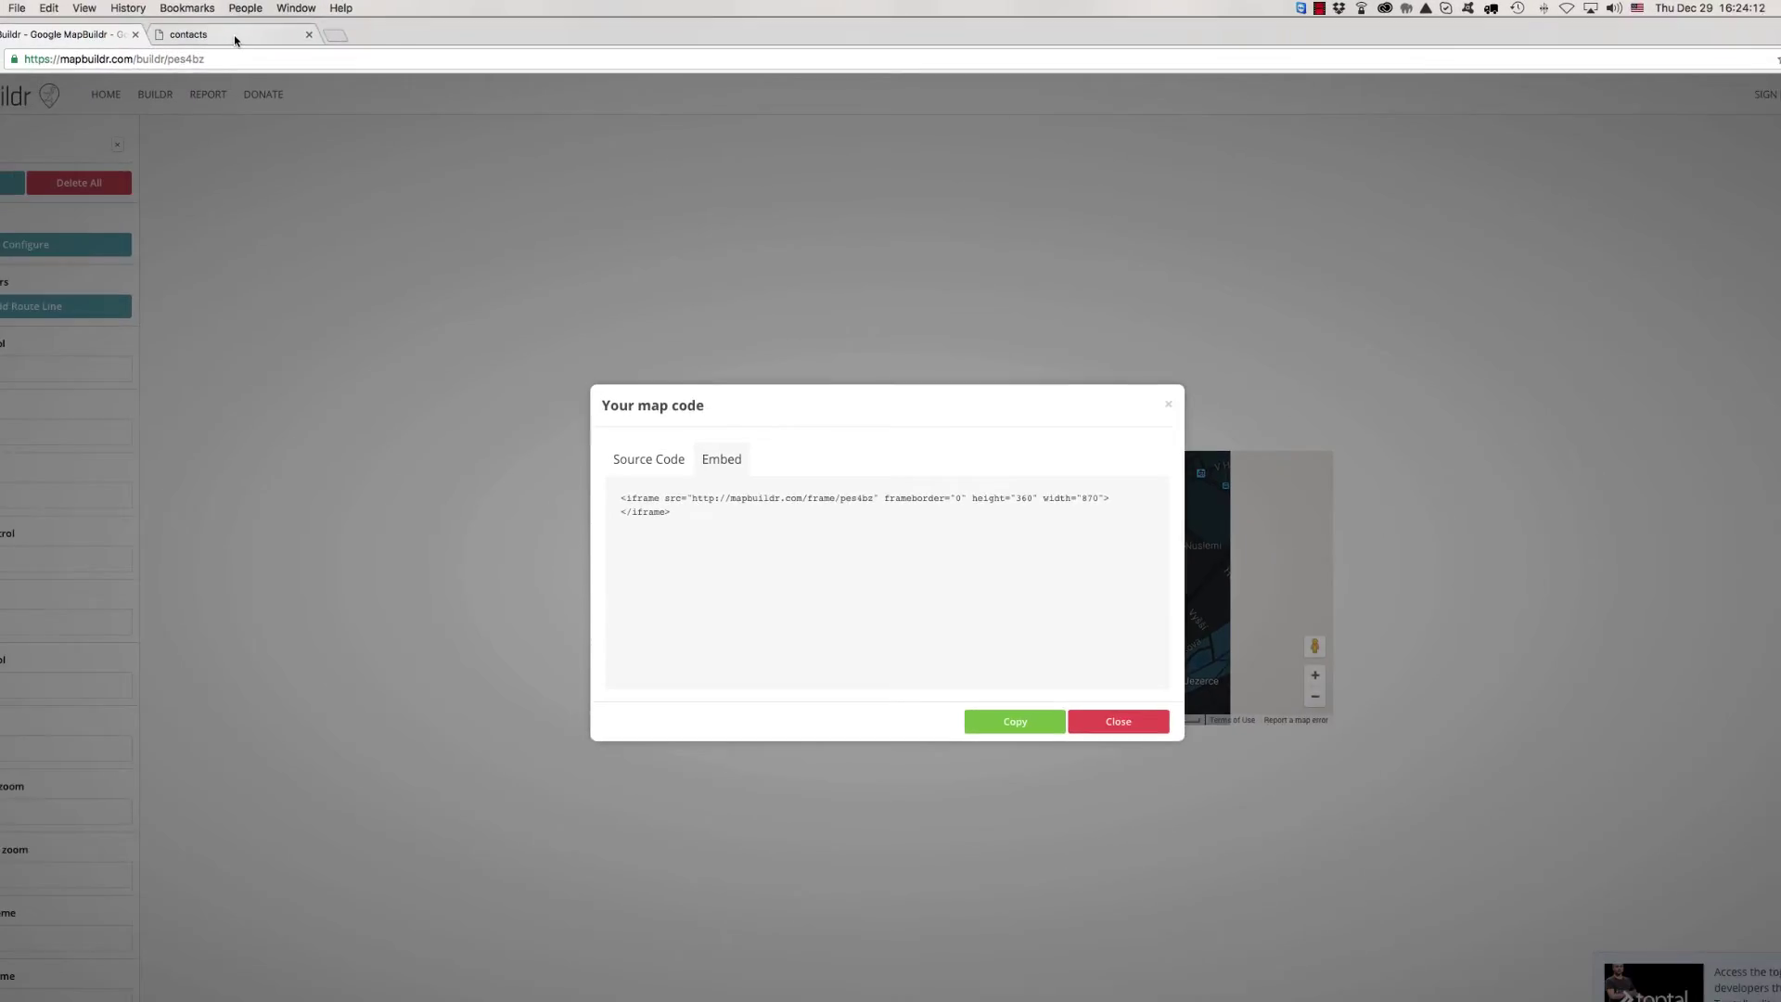
Reload the Astrology contacts page in its Chrome tab.
click(290, 33)
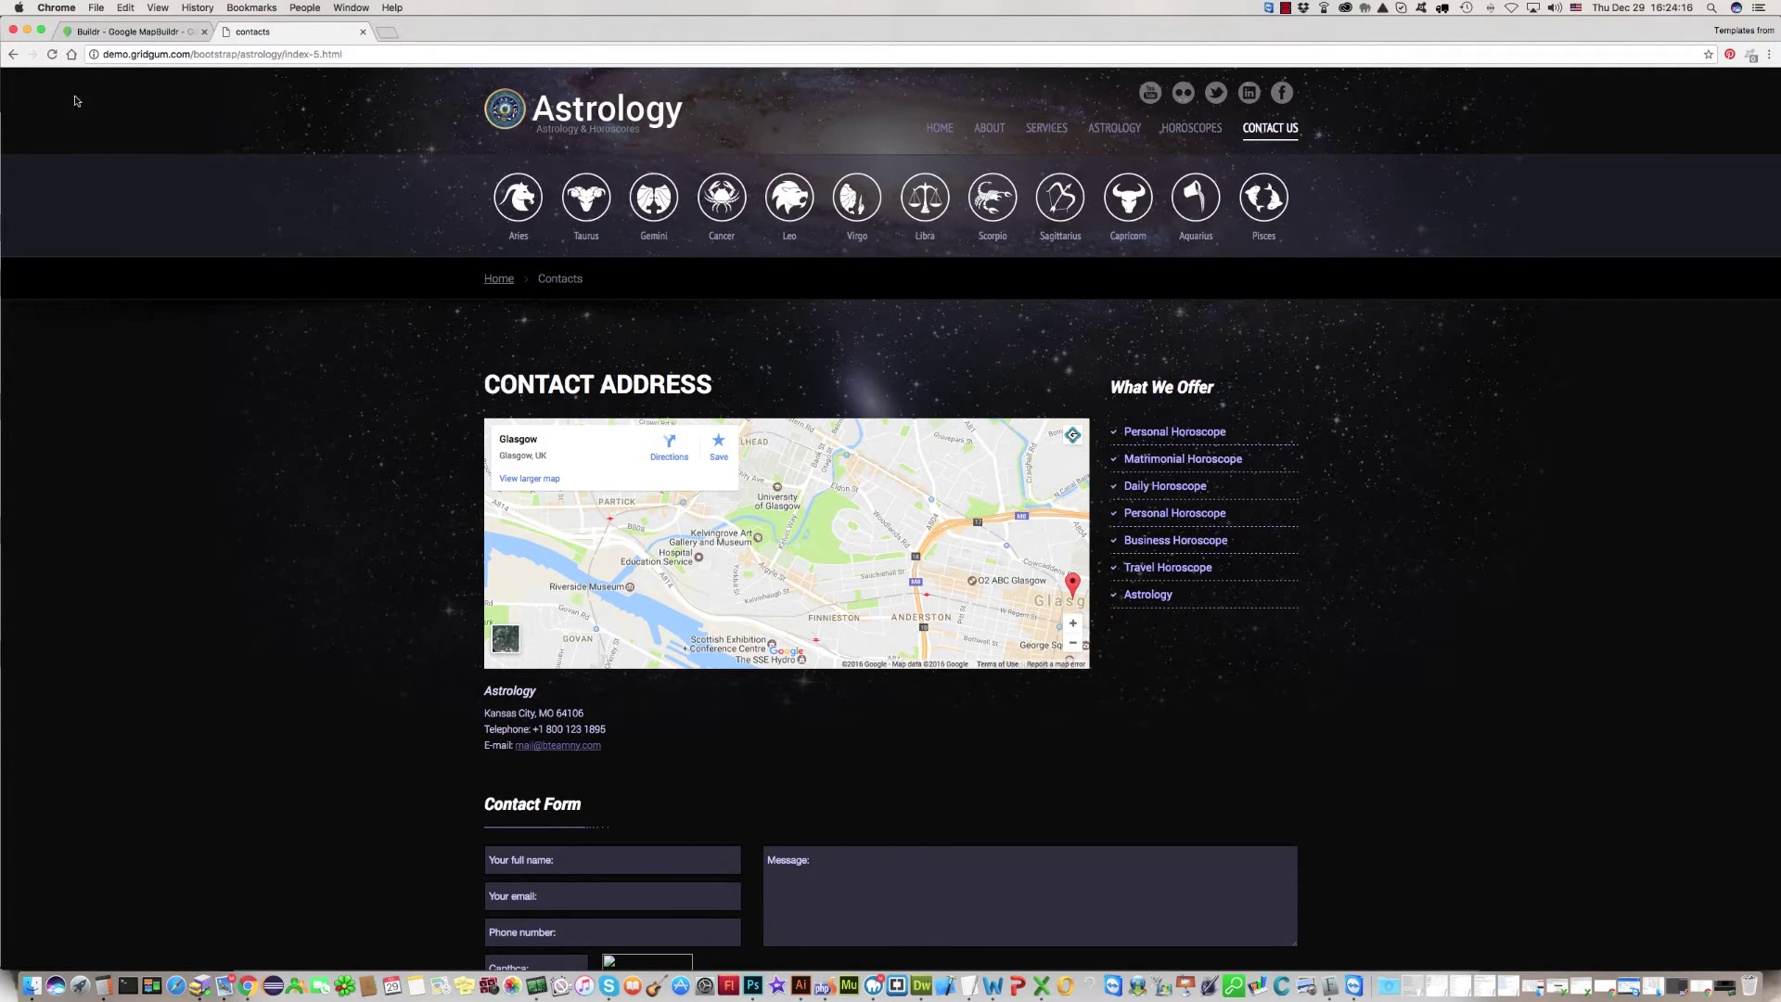
click(53, 55)
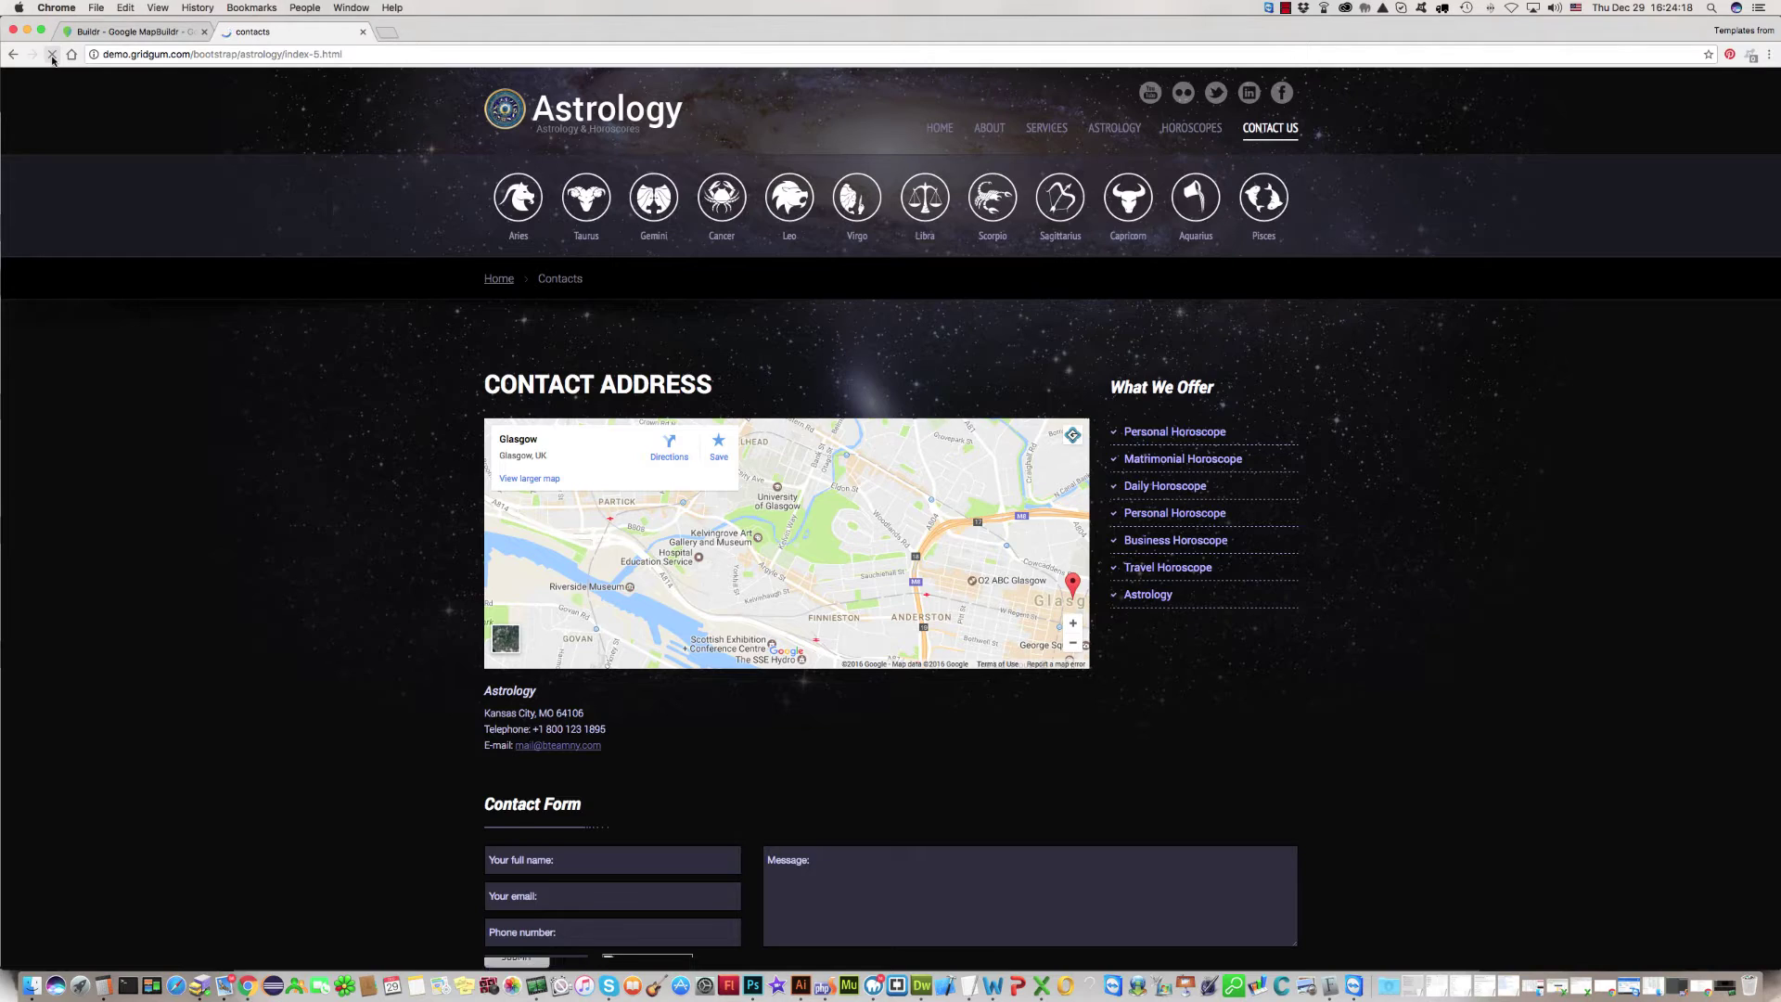